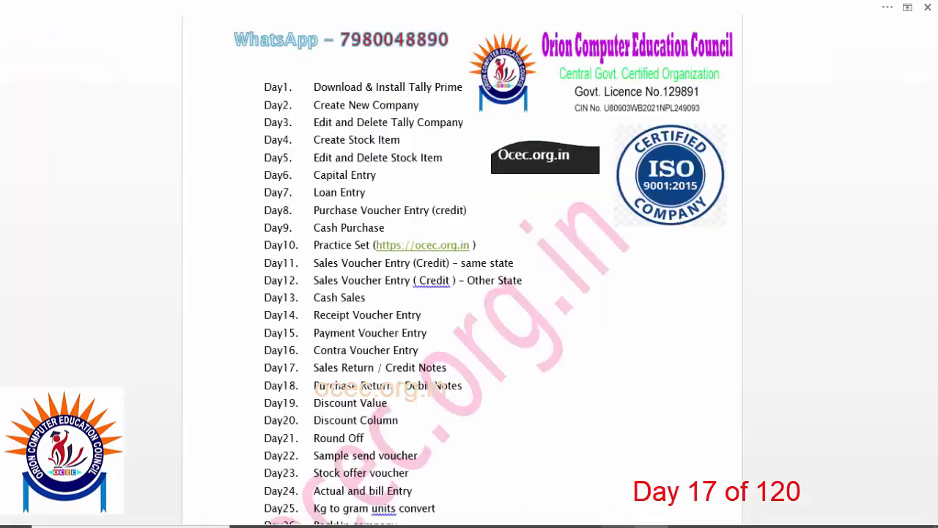
# Step: Switch to the course outline document and highlight the Sales Return / Credit Notes topic and the earlier credit sales voucher topics
pyautogui.click(618, 526)
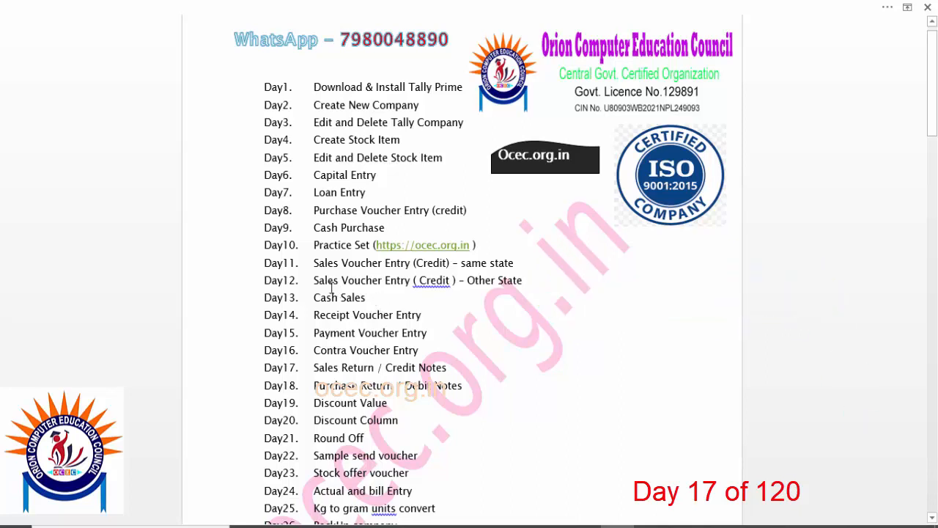
pyautogui.moveTo(313, 367); pyautogui.dragTo(377, 367)
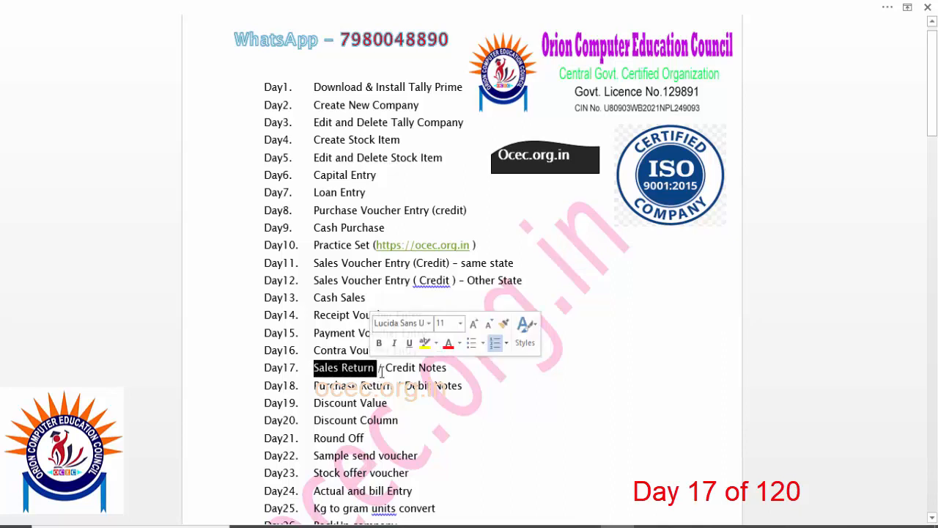
pyautogui.moveTo(448, 370); pyautogui.dragTo(314, 370)
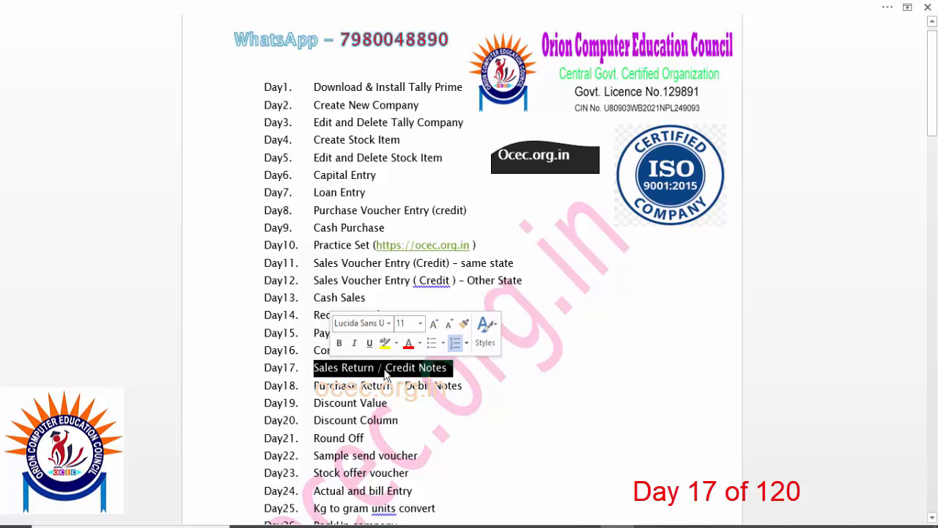
pyautogui.click(461, 374)
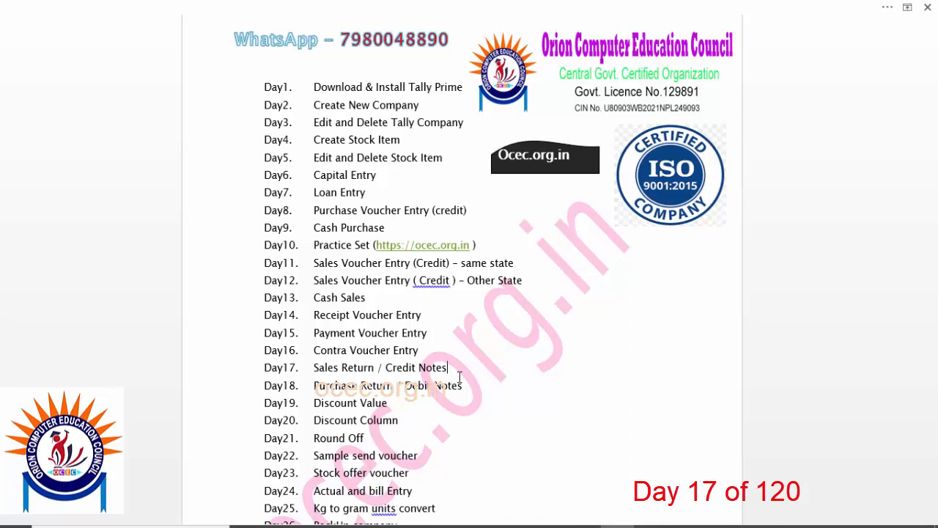
pyautogui.moveTo(522, 262); pyautogui.dragTo(314, 263)
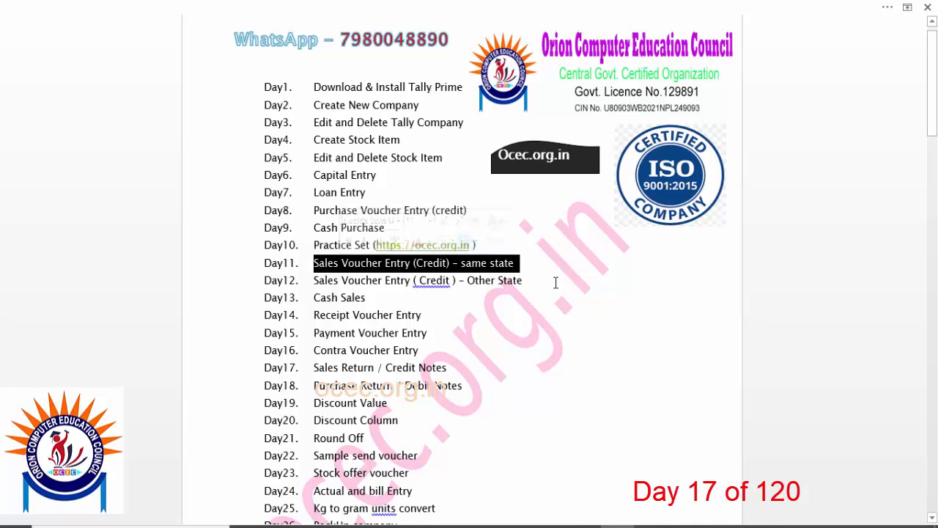
pyautogui.moveTo(540, 280); pyautogui.dragTo(386, 281)
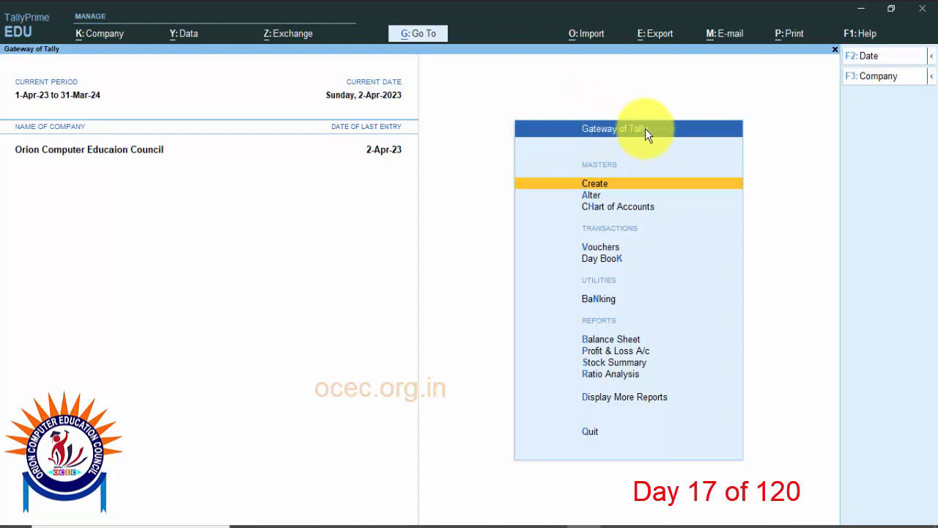
# Step: Review the Bimal T.v. Center sales voucher from April in the Sales Register, and return to the Gateway of Tally
pyautogui.click(613, 398)
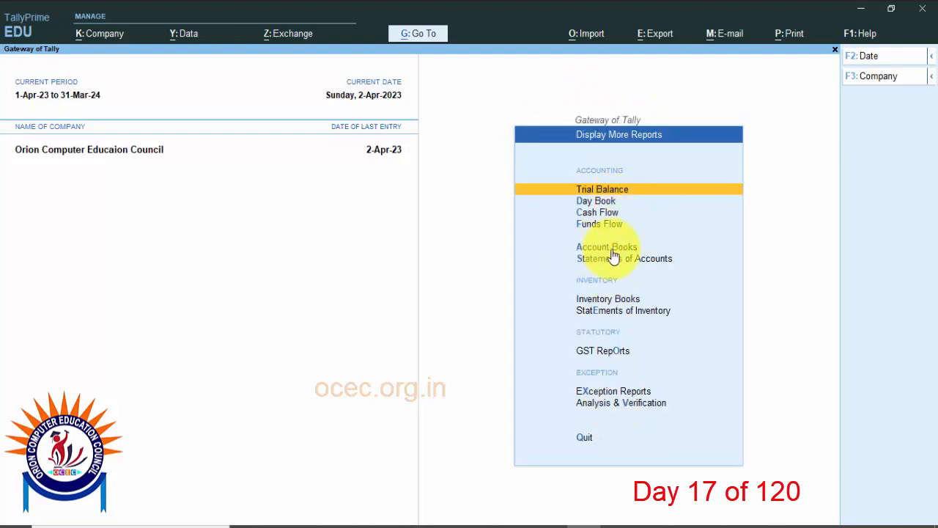
pyautogui.click(601, 250)
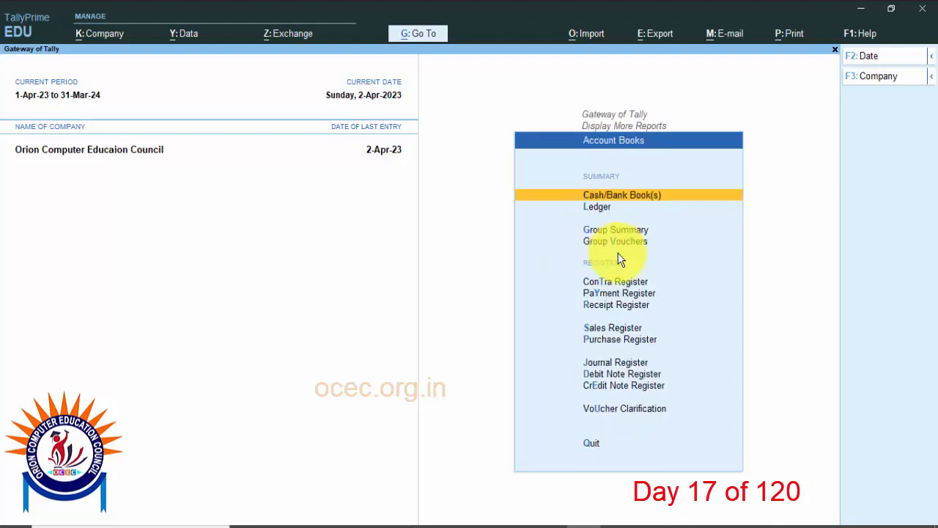
pyautogui.click(626, 330)
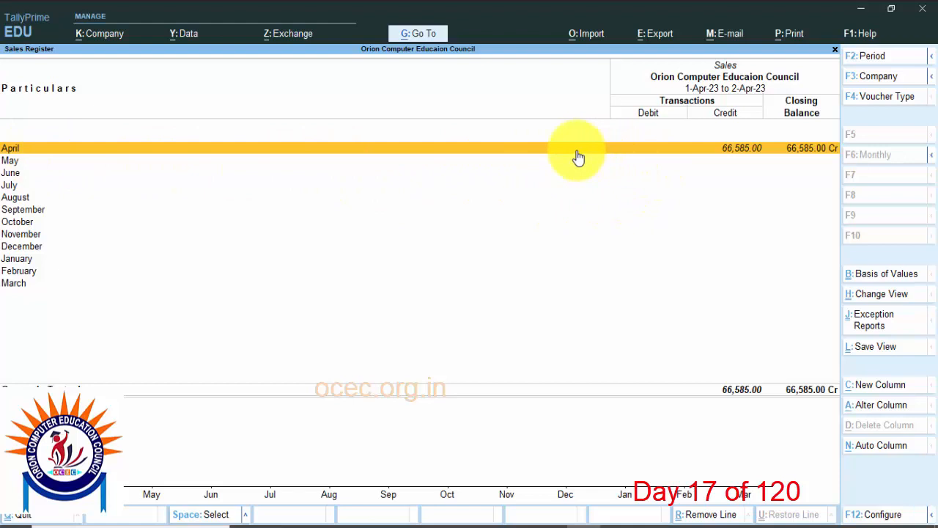
pyautogui.press('Return')
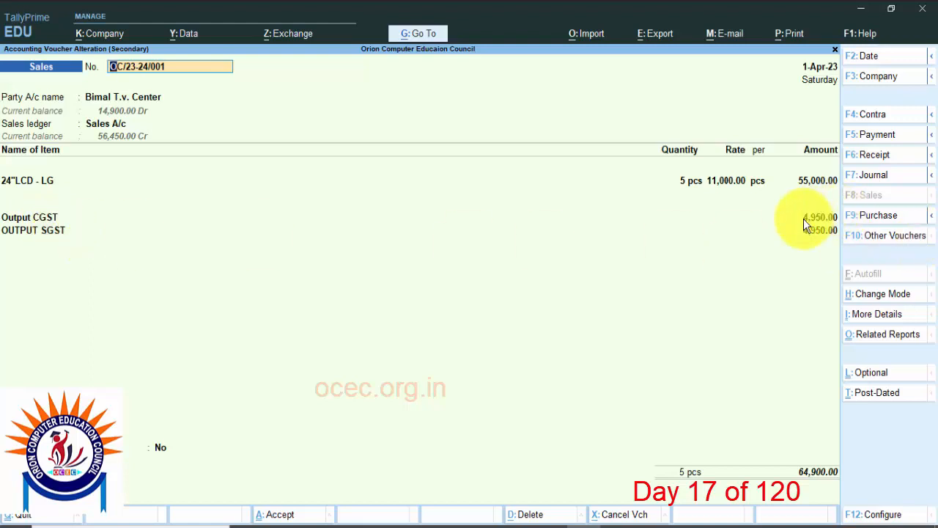
pyautogui.press('BackSpace')
pyautogui.press('Escape')
pyautogui.press('Escape')
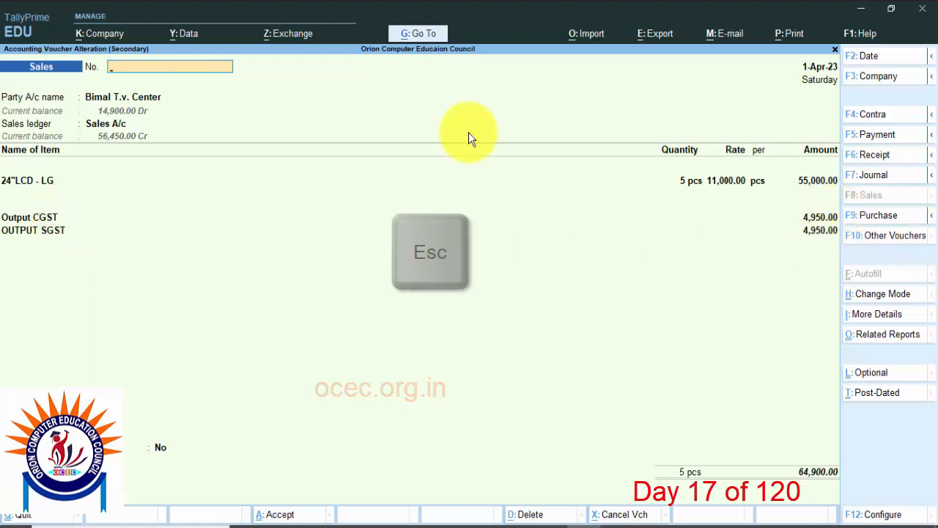
pyautogui.press('Escape')
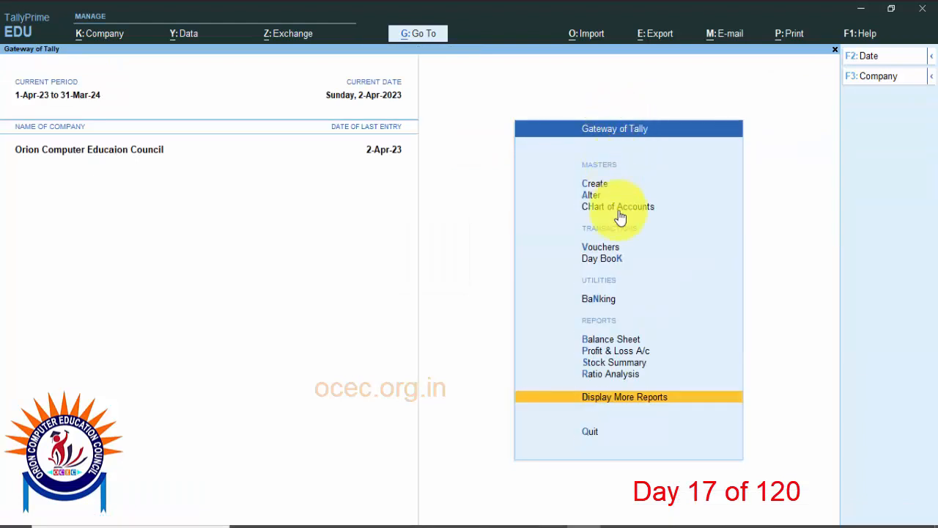
# Step: Check the remaining items in the Stock Summary and return to the Gateway of Tally without quitting
pyautogui.click(632, 363)
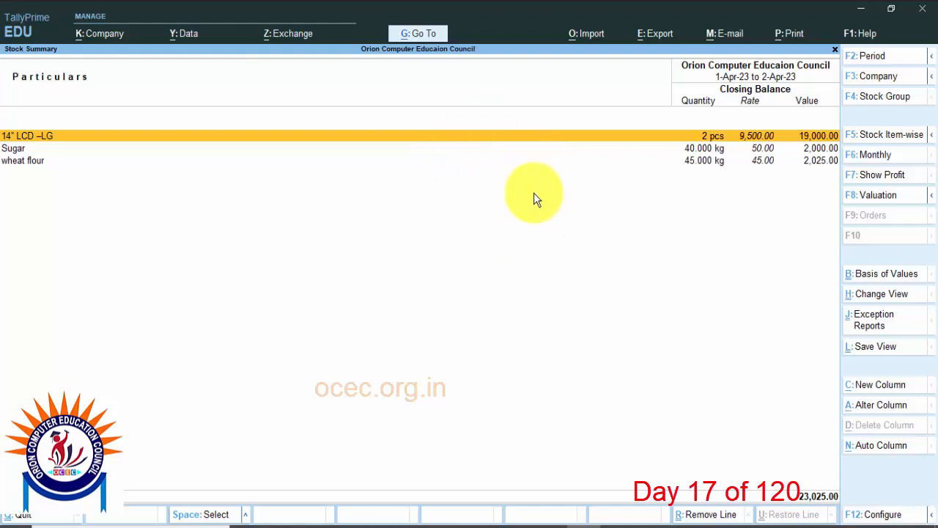
pyautogui.press('Escape')
pyautogui.press('Escape')
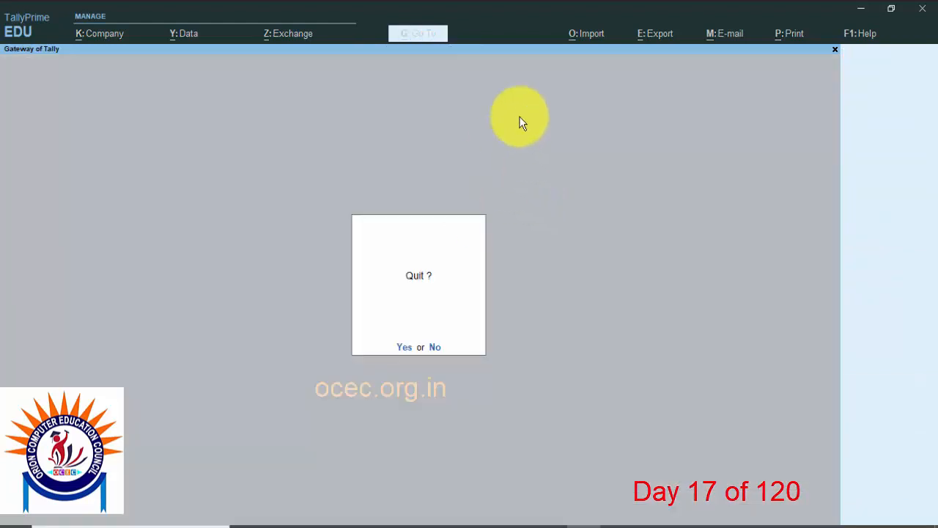
pyautogui.press('n')
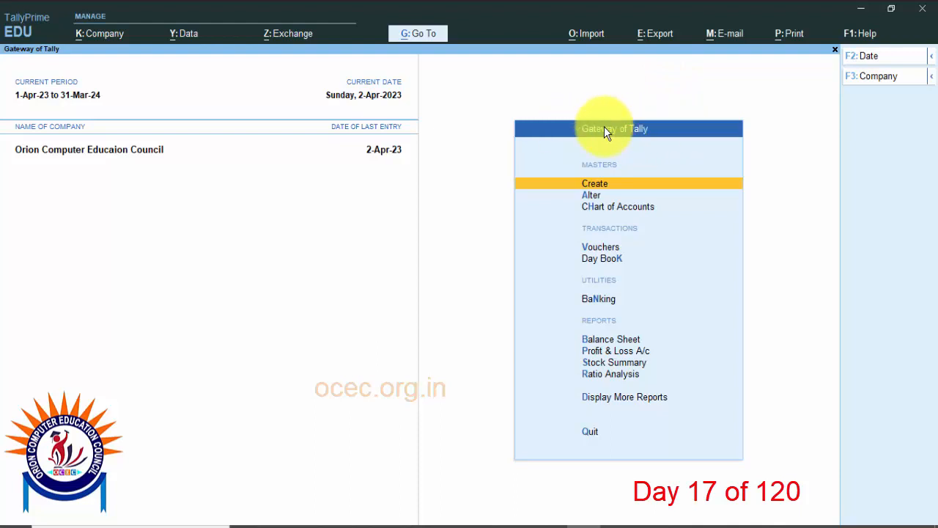
# Step: Start a new accounting voucher and change its type to Credit Note, dated 2-Apr-23
pyautogui.click(607, 248)
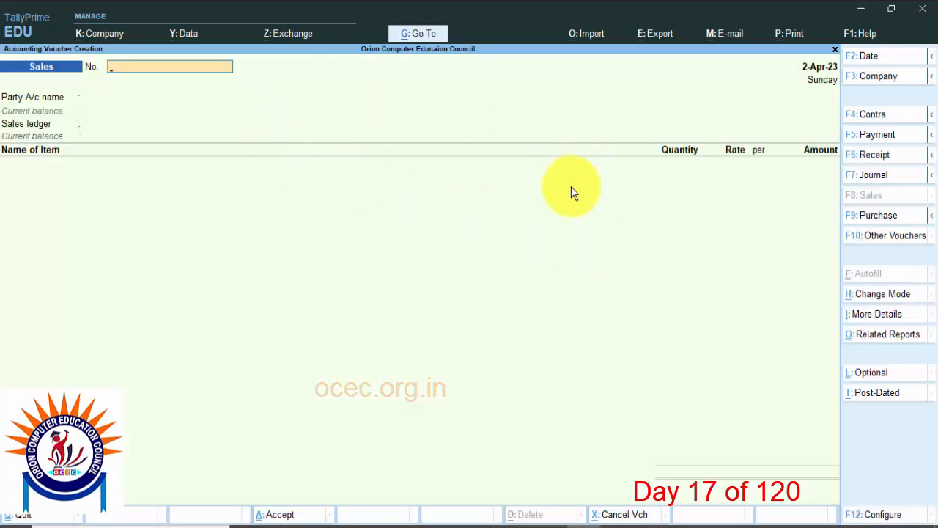
pyautogui.hotkey('alt', 'F6')
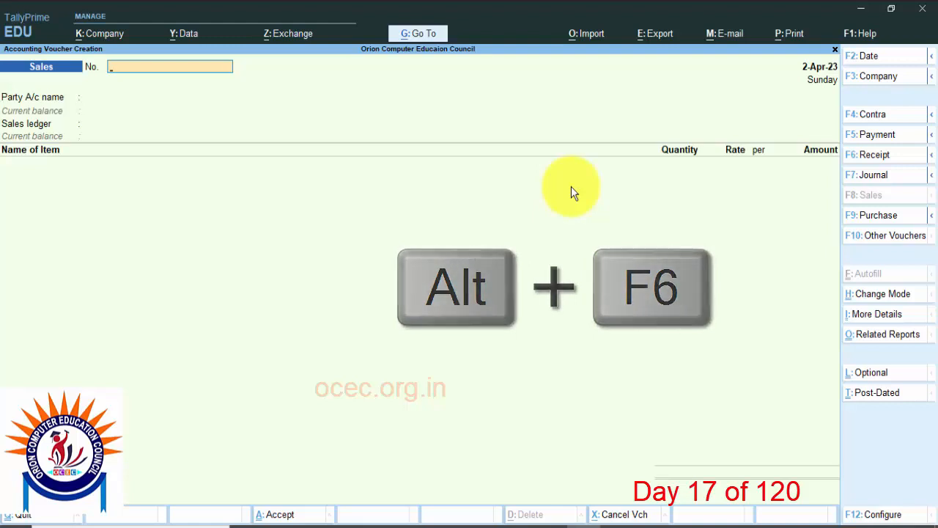
pyautogui.click(886, 242)
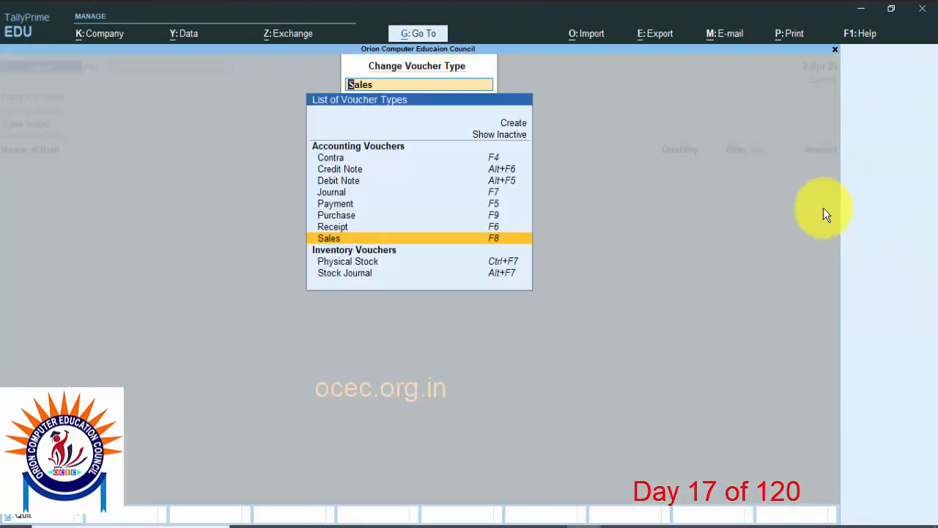
pyautogui.click(337, 171)
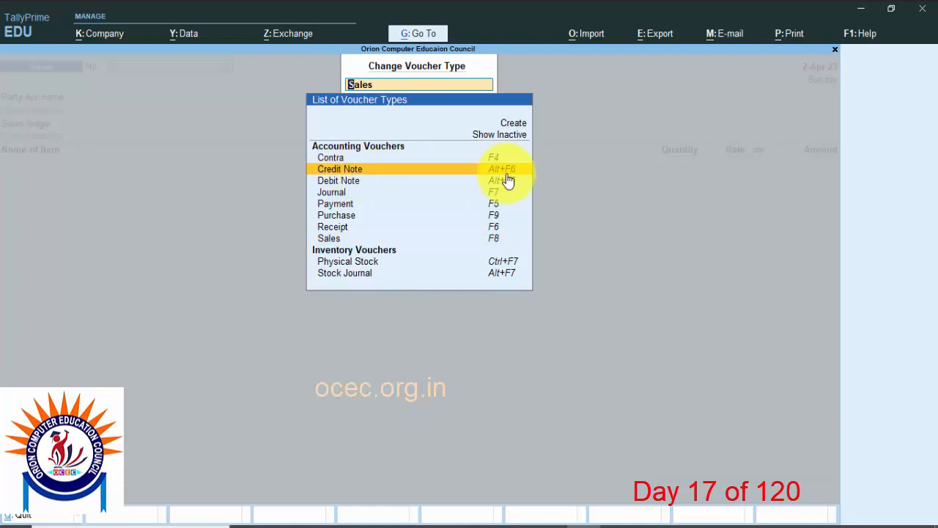
pyautogui.click(450, 175)
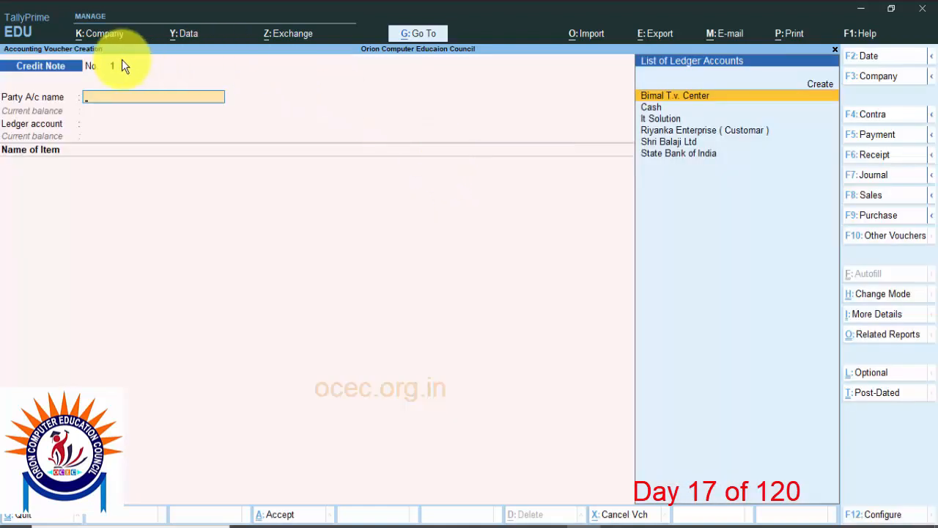
pyautogui.press('F2')
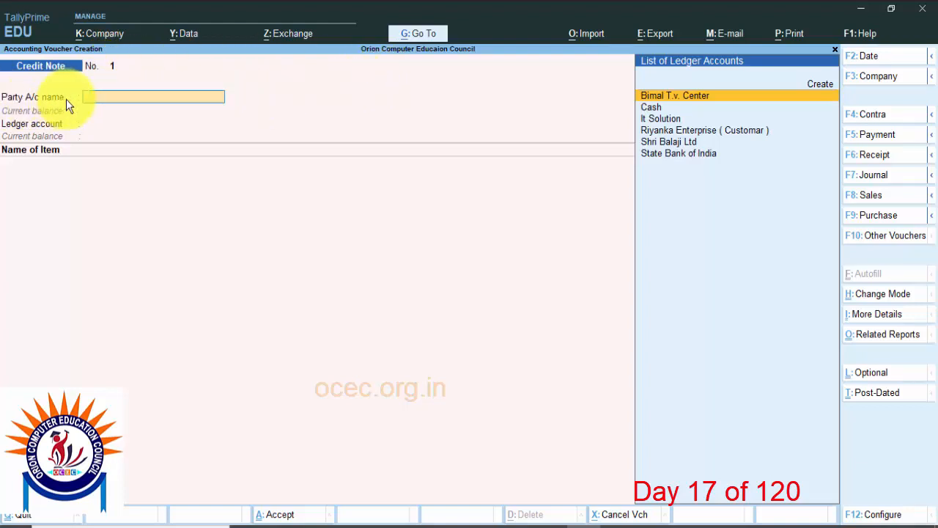
# Step: Choose Bimal T.v. Center as the credit note's party account and leave all the receipt details blank
pyautogui.click(684, 101)
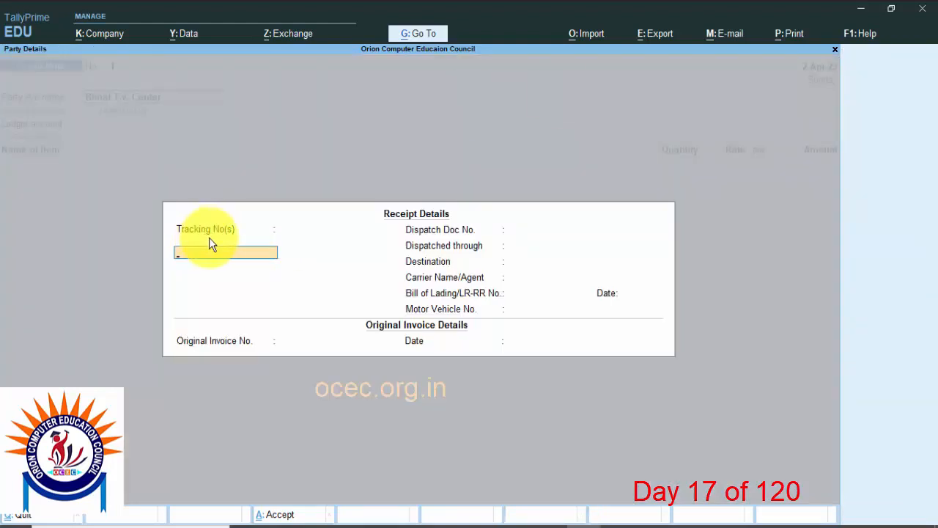
pyautogui.press('Return')
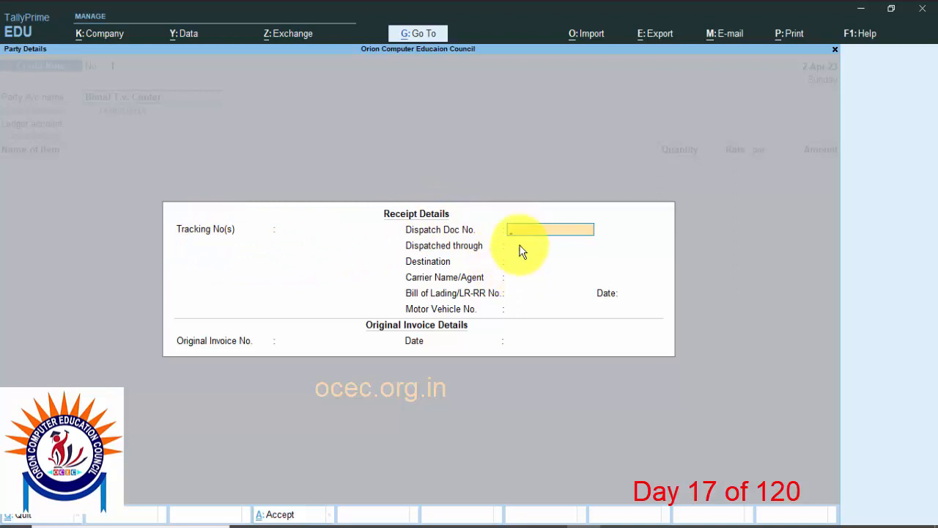
pyautogui.press('Return')
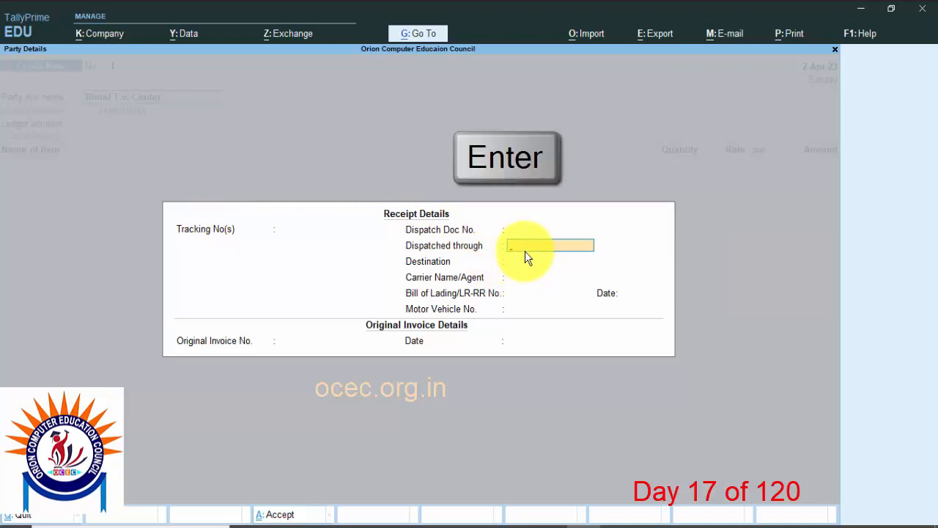
pyautogui.press('Return')
pyautogui.press('Return')
pyautogui.press('Return')
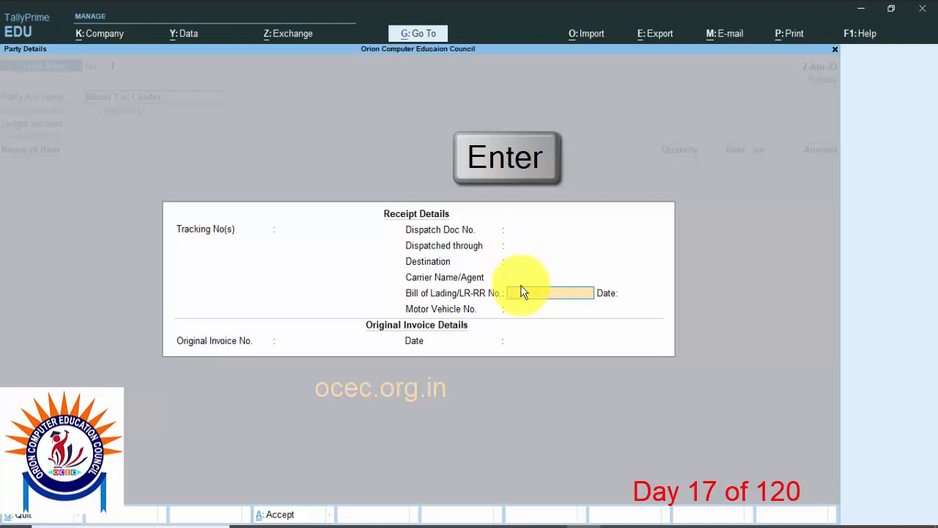
pyautogui.press('Return')
pyautogui.press('Return')
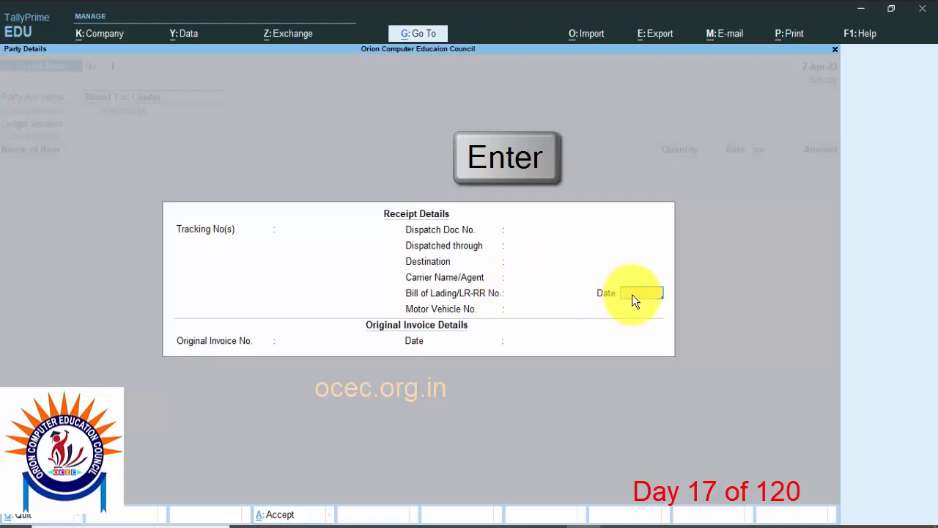
pyautogui.press('Return')
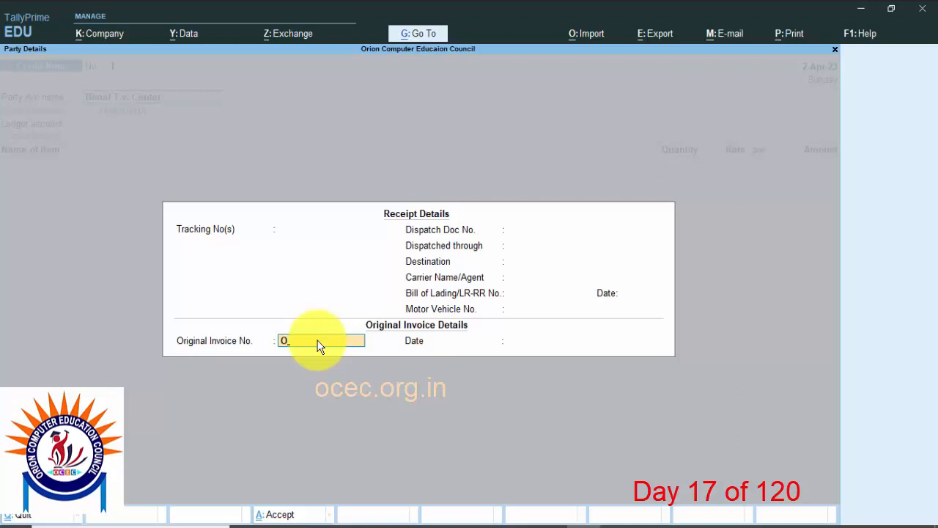
# Step: Enter OC/23-24/001 as the original invoice number and accept 2-Apr-23 as its date
pyautogui.press('capslock')
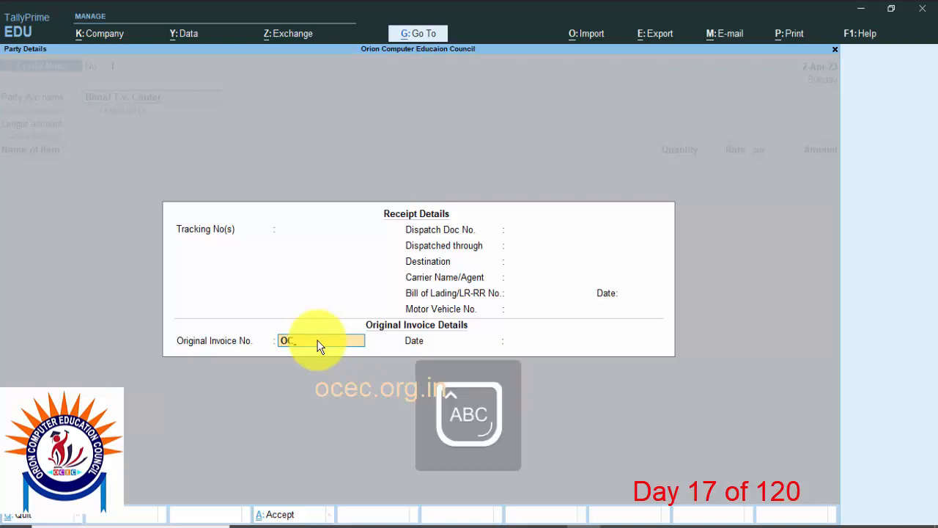
pyautogui.write('/23-24/001')
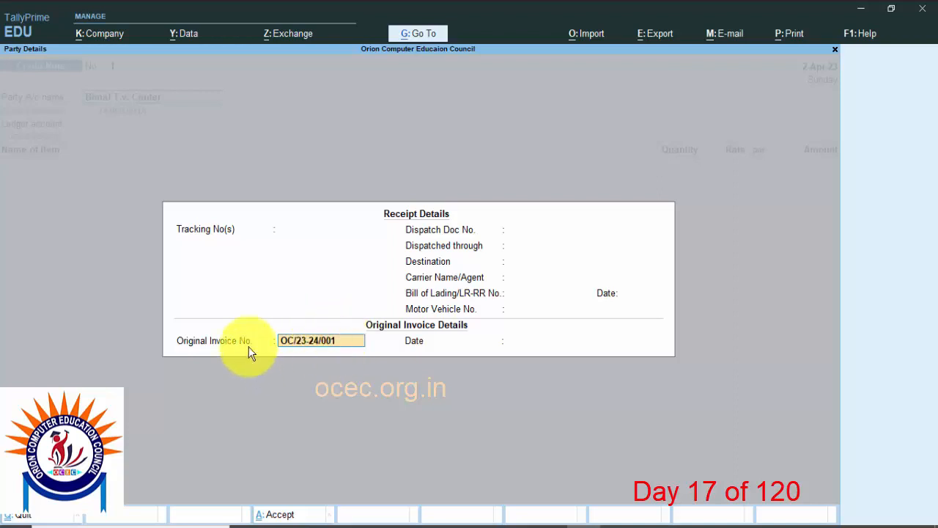
pyautogui.press('Return')
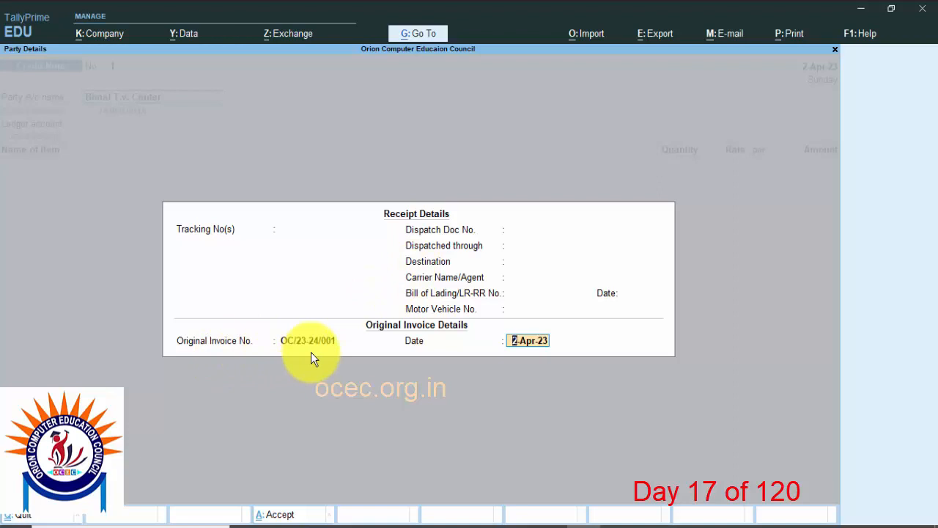
pyautogui.press('Return')
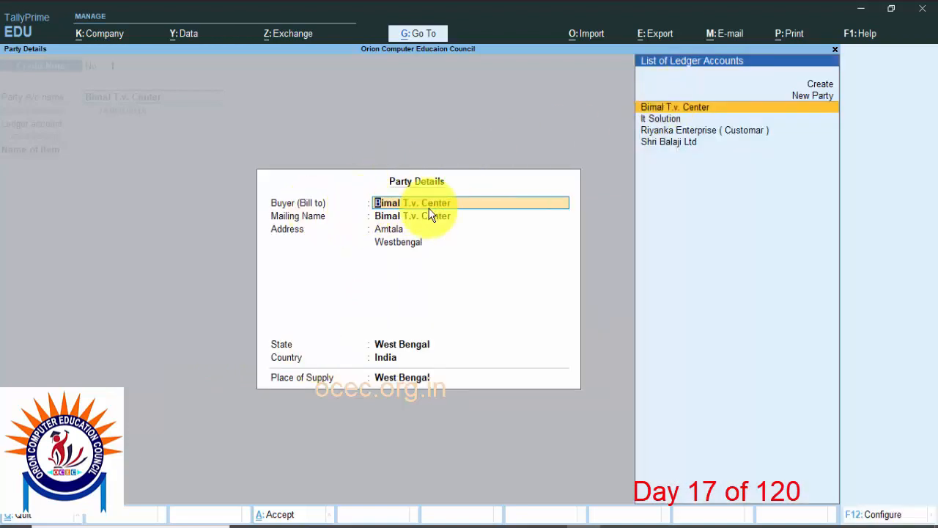
# Step: Accept the existing party details for the buyer, keeping West Bengal as the state and place of supply
pyautogui.press('Return')
pyautogui.press('Return')
pyautogui.press('Return')
pyautogui.press('Return')
pyautogui.press('Return')
pyautogui.press('Return')
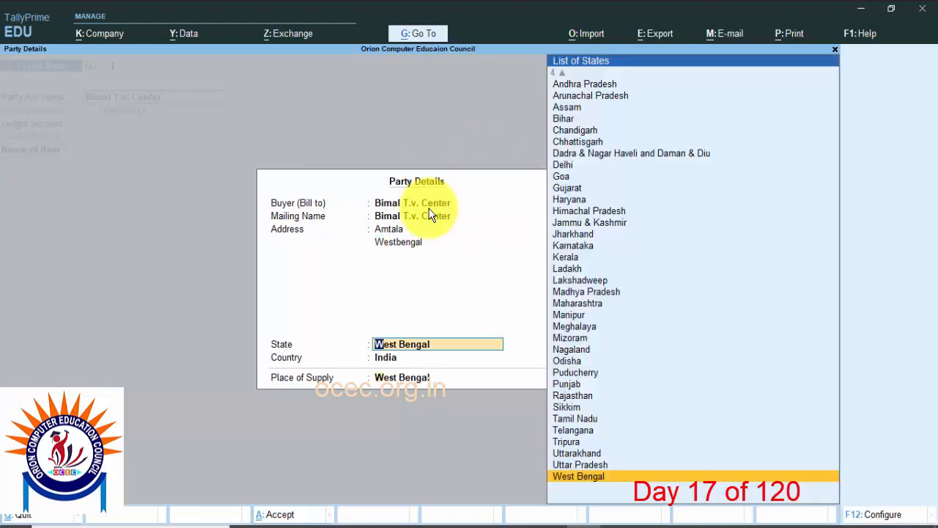
pyautogui.press('Return')
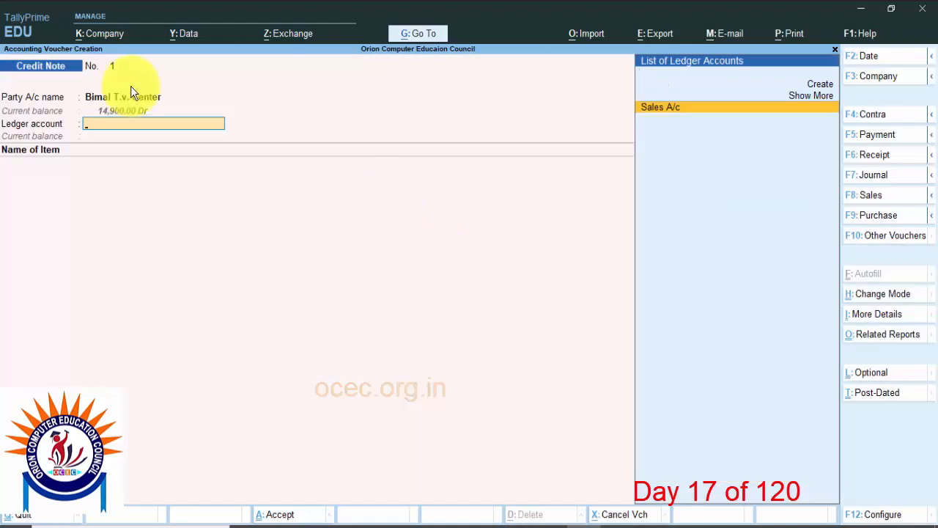
# Step: Choose Sales A/c as the credit note's ledger account and classify the transaction as Sales Taxable
pyautogui.click(641, 119)
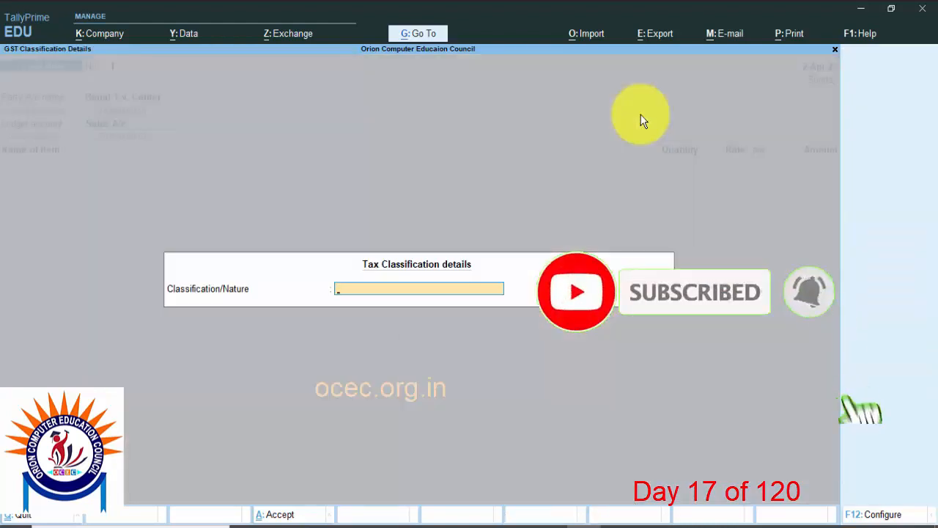
pyautogui.press('space')
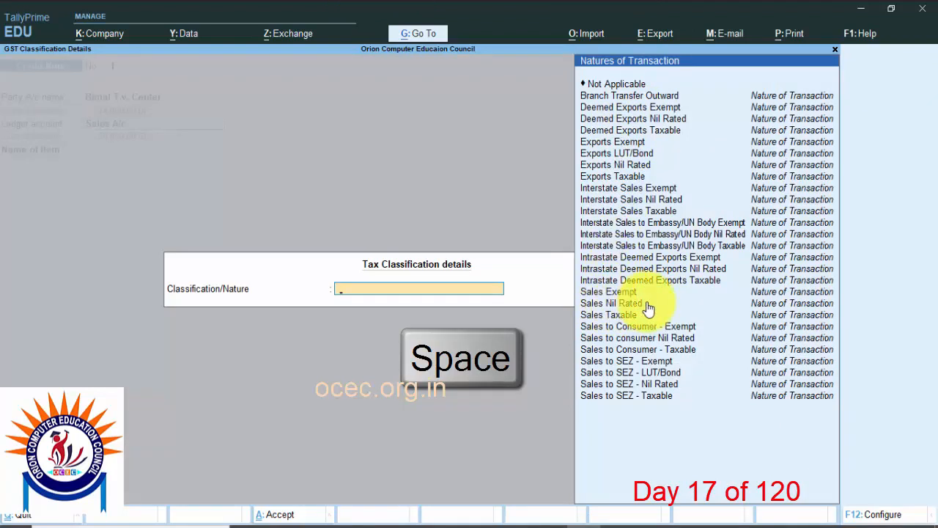
pyautogui.click(609, 317)
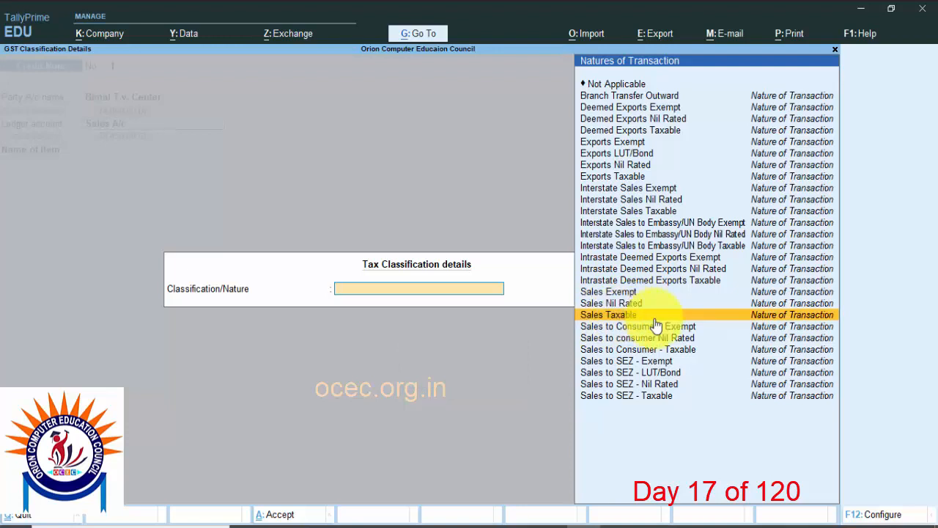
pyautogui.press('Return')
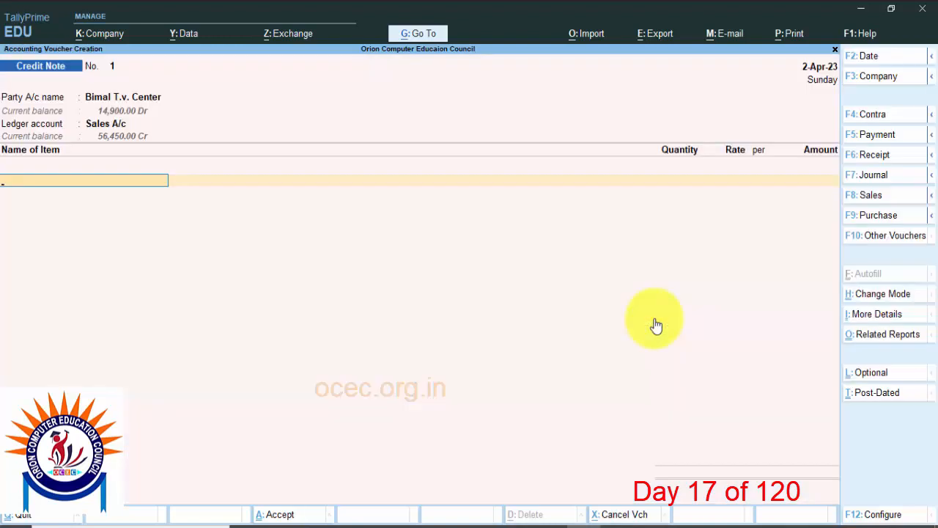
# Step: Add 2 pcs of the 24"LCD - LG stock item at a rate of 11,000.00 and end the item list
pyautogui.press('Down')
pyautogui.press('Down')
pyautogui.press('Down')
pyautogui.press('Down')
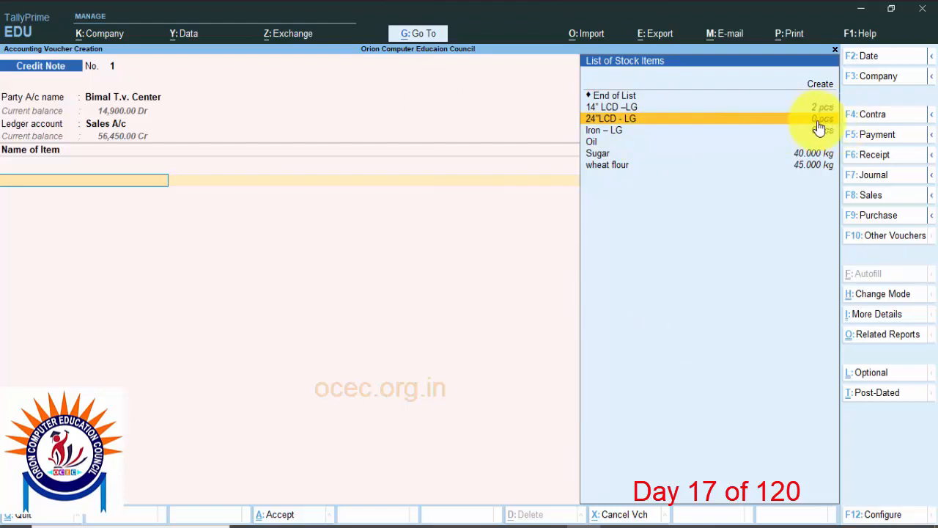
pyautogui.click(674, 121)
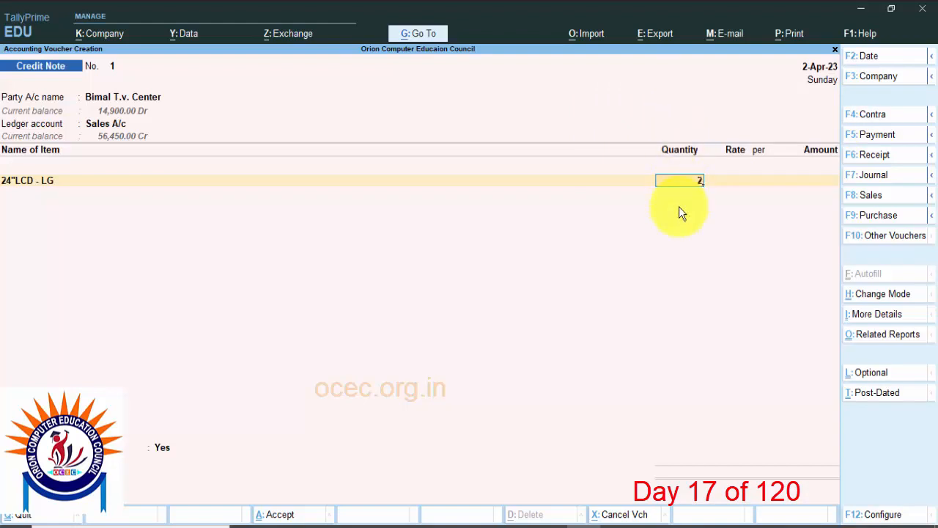
pyautogui.write('2')
pyautogui.press('Return')
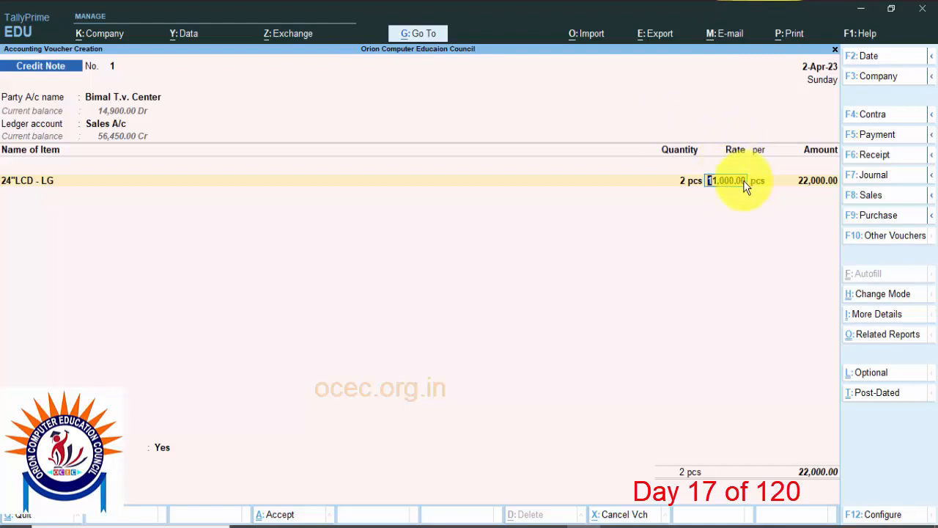
pyautogui.press('Return')
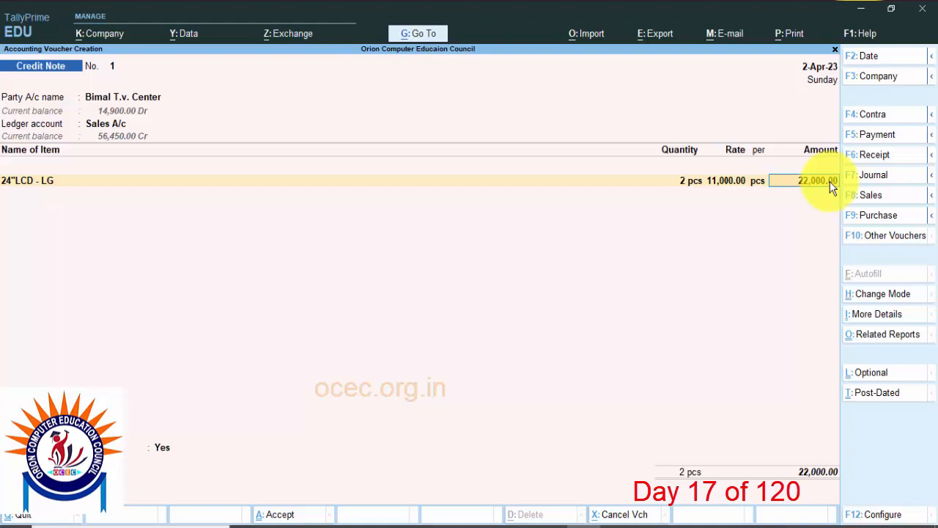
pyautogui.press('Return')
pyautogui.press('Return')
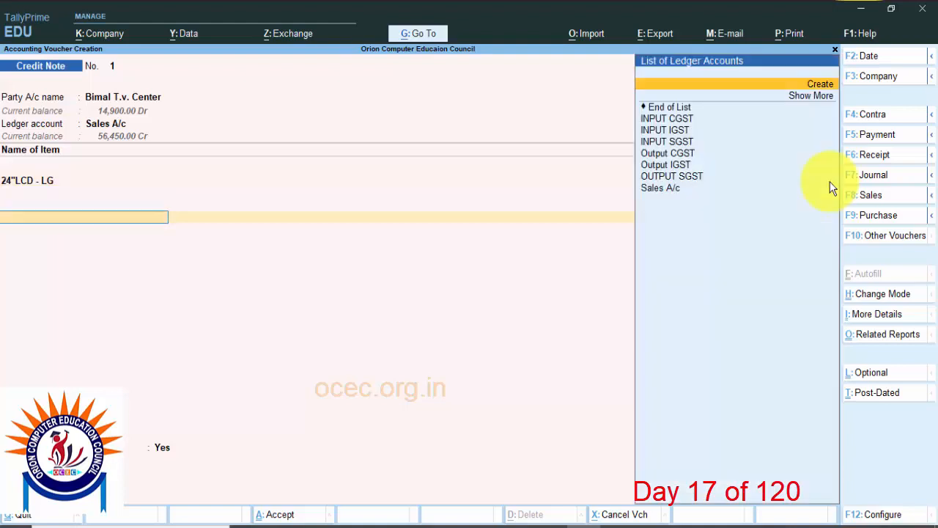
# Step: Add the Output CGST tax ledger below the returned item, accepting its calculated amount
pyautogui.press('Down')
pyautogui.press('Down')
pyautogui.press('Down')
pyautogui.press('Down')
pyautogui.press('Down')
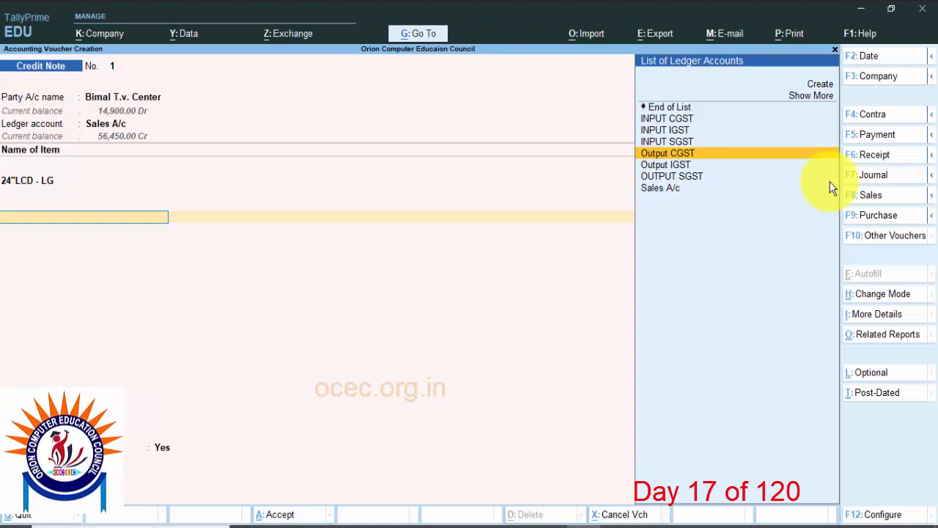
pyautogui.press('Return')
pyautogui.press('Return')
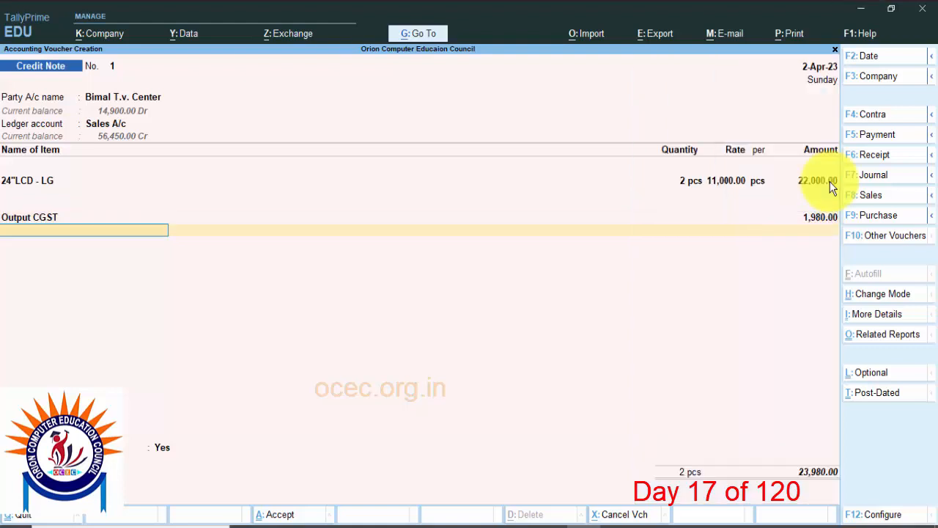
# Step: Add a second Output CGST tax line directly below the first, accepting its calculated amount
pyautogui.press('Down')
pyautogui.press('Down')
pyautogui.press('Down')
pyautogui.press('Down')
pyautogui.press('Down')
pyautogui.press('Down')
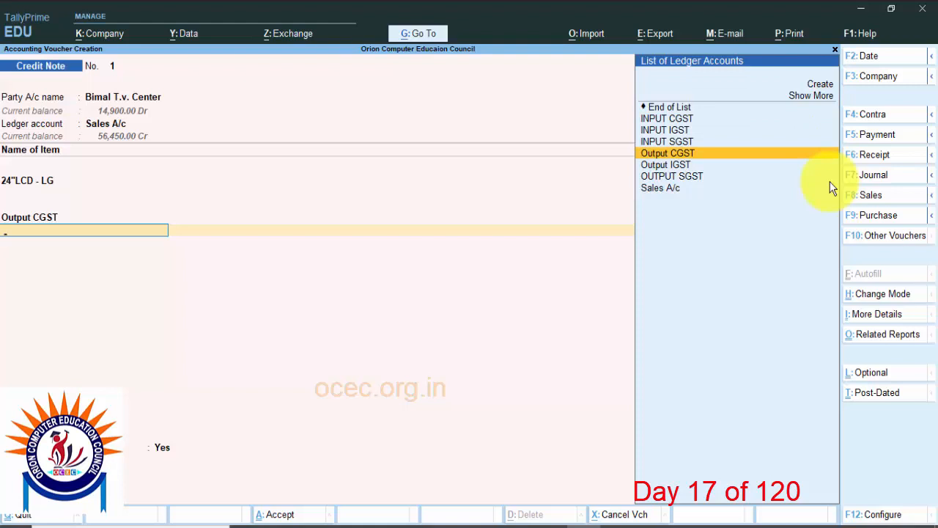
pyautogui.press('Return')
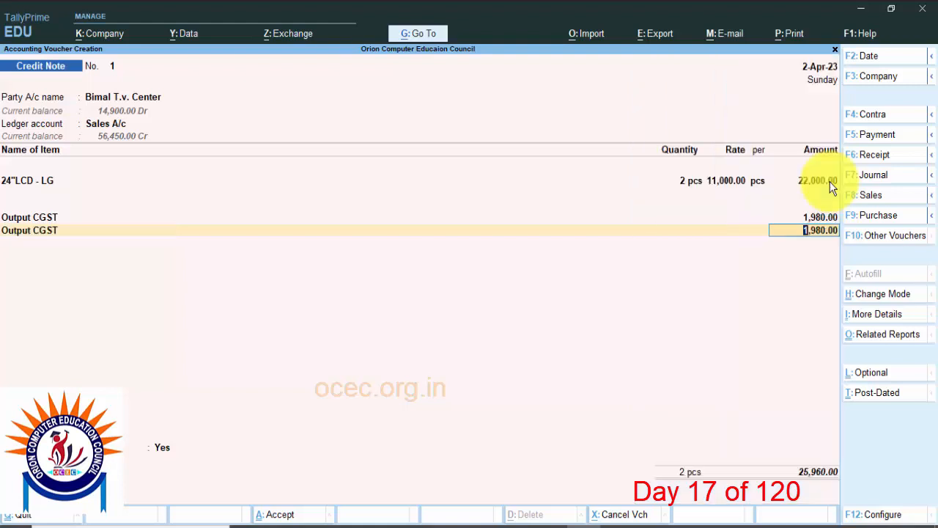
pyautogui.press('Return')
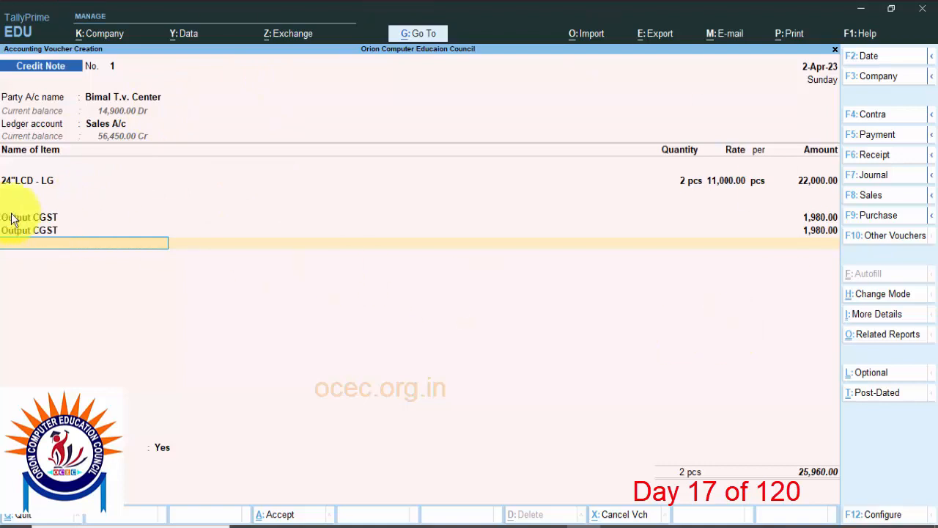
# Step: Choose to provide GST details, giving 01-Sales Return as the reason and 56985 as the buyer's debit note number
pyautogui.press('Return')
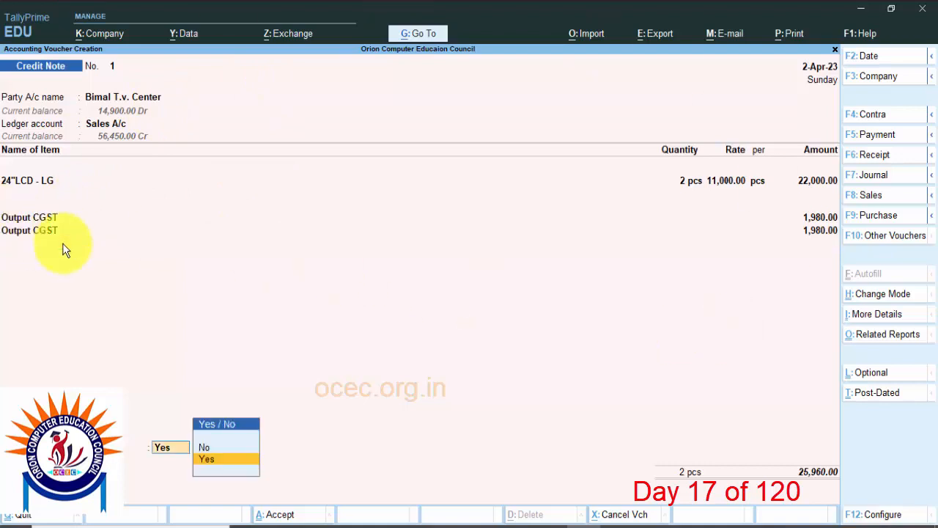
pyautogui.click(214, 463)
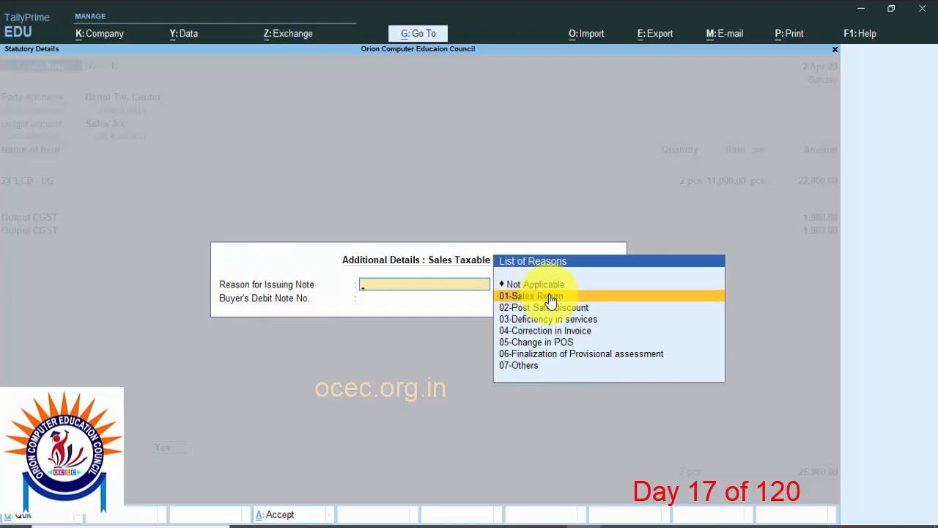
pyautogui.click(551, 298)
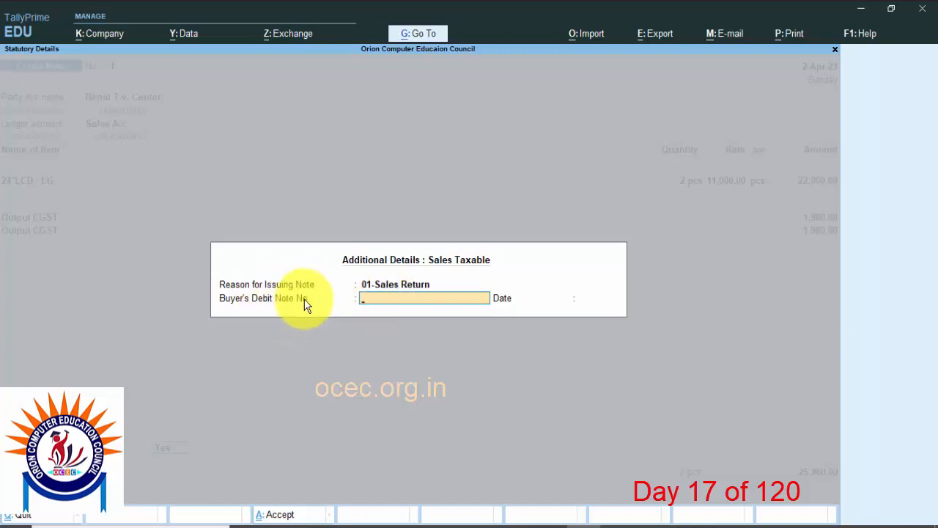
pyautogui.write('56985')
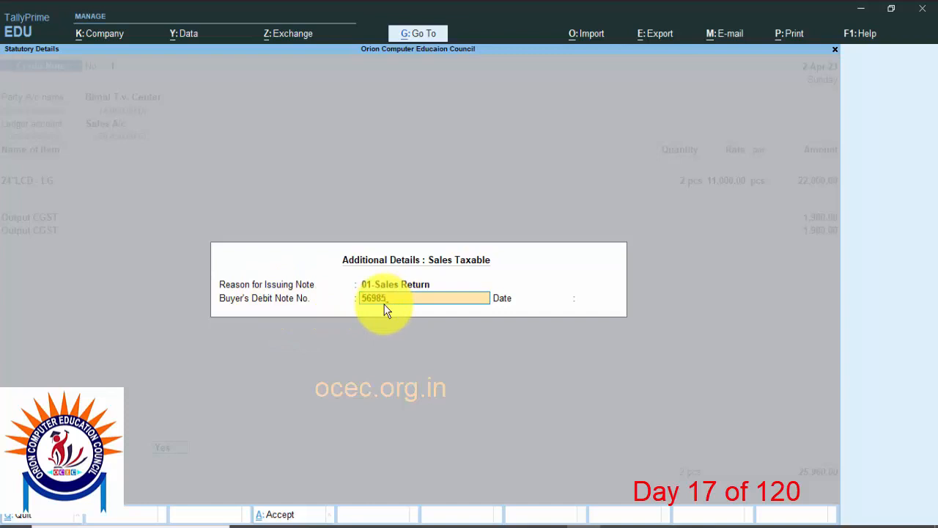
pyautogui.press('Return')
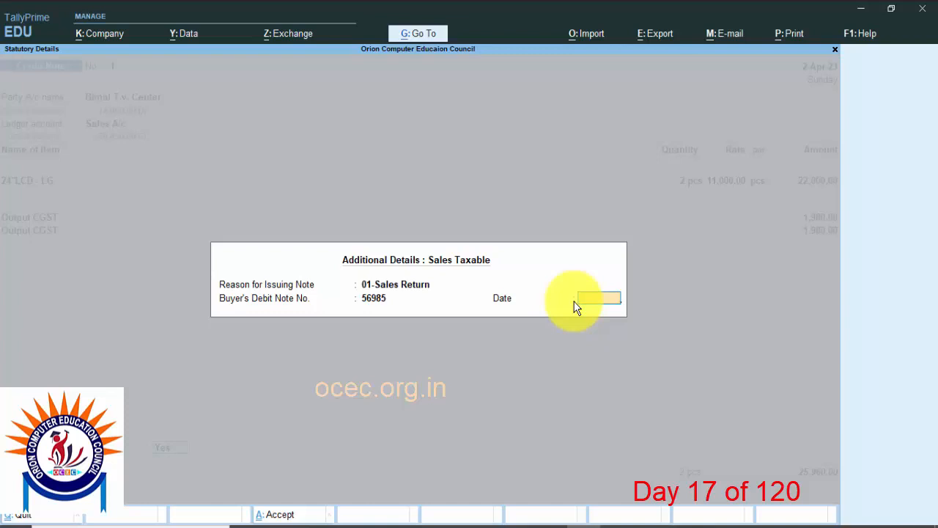
pyautogui.press('Return')
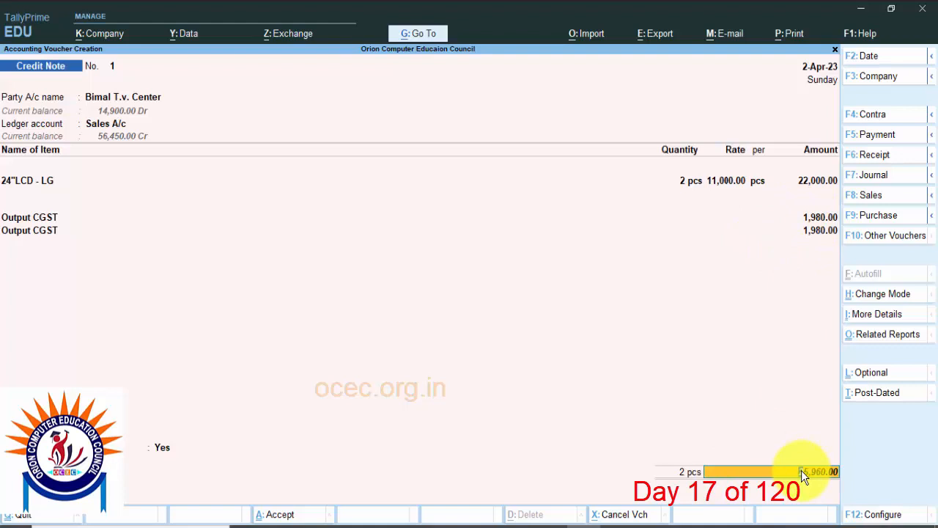
# Step: Adjust 14,900.00 Cr of the credit note as Agst Ref against pending bill 001 of Bimal T.v. Center
pyautogui.press('Return')
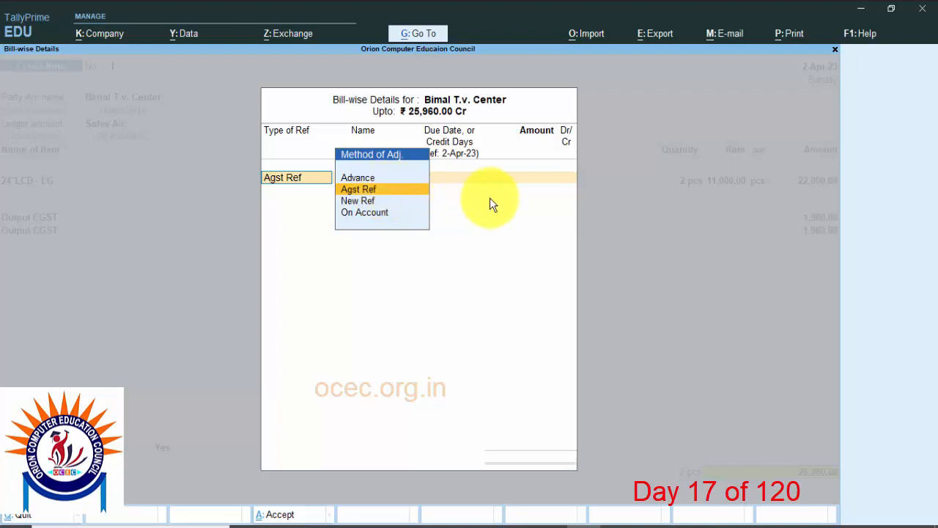
pyautogui.click(380, 190)
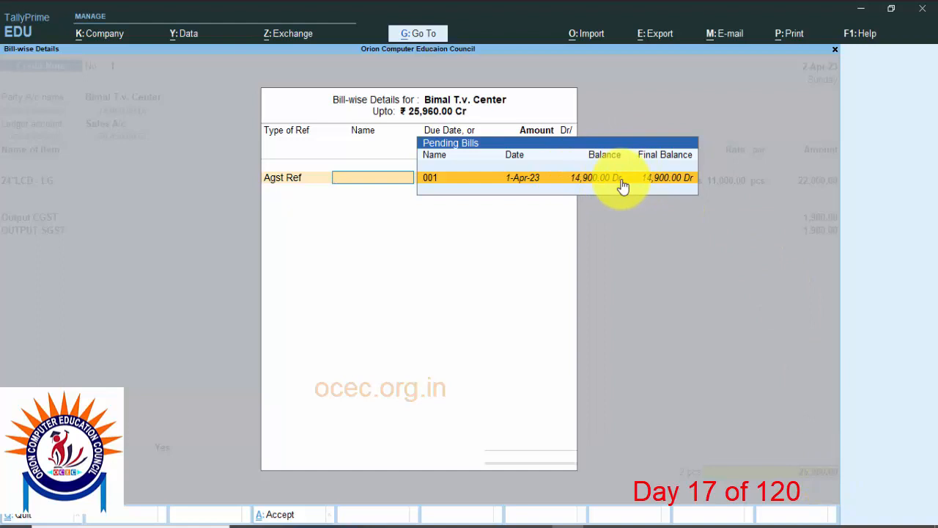
pyautogui.click(562, 188)
pyautogui.press('Return')
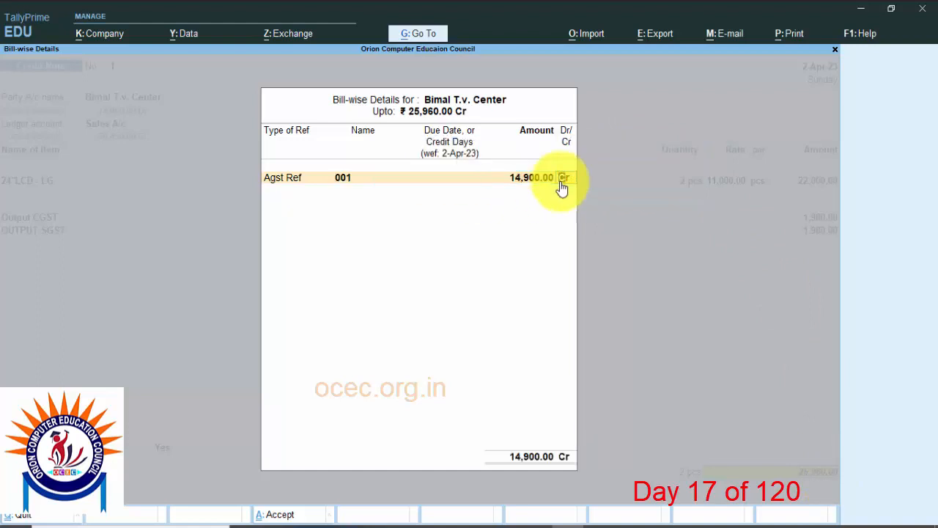
pyautogui.press('Return')
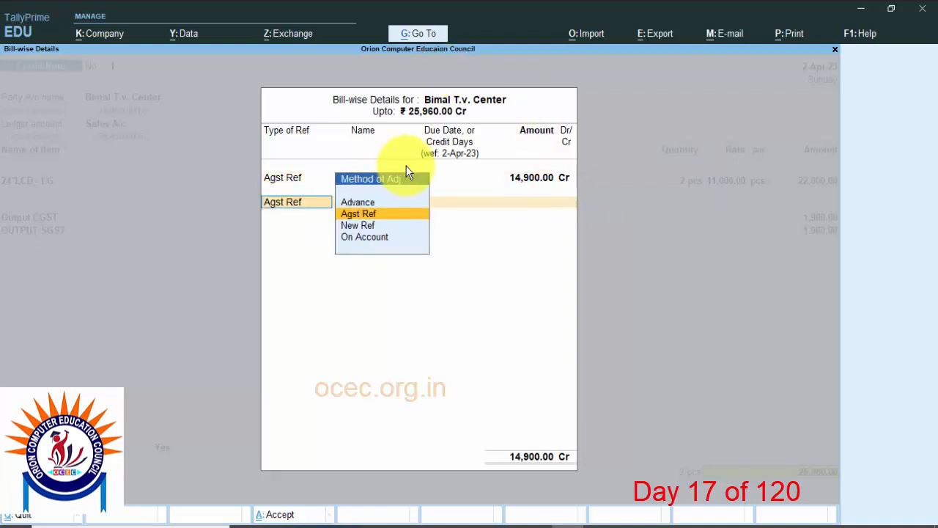
# Step: Allocate the remaining 11,060.00 Cr as New Ref 1 and save the credit note voucher
pyautogui.click(359, 227)
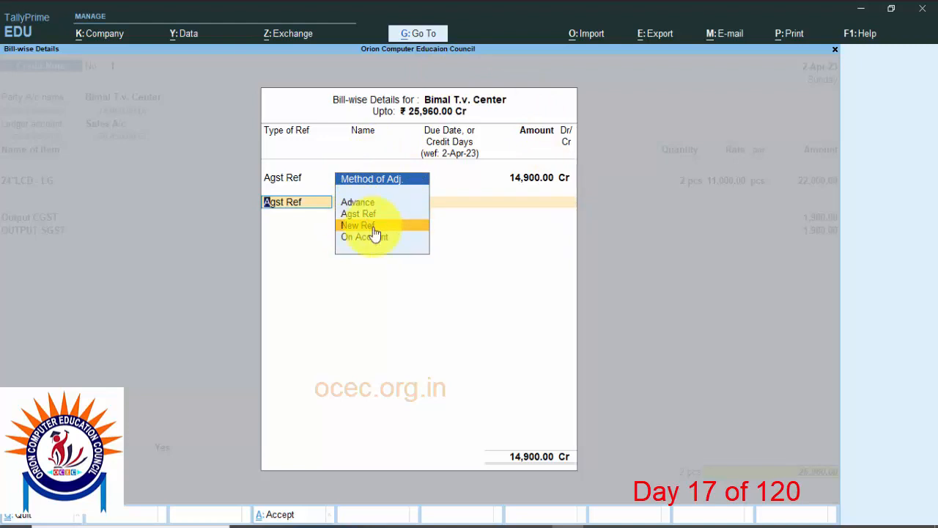
pyautogui.press('Return')
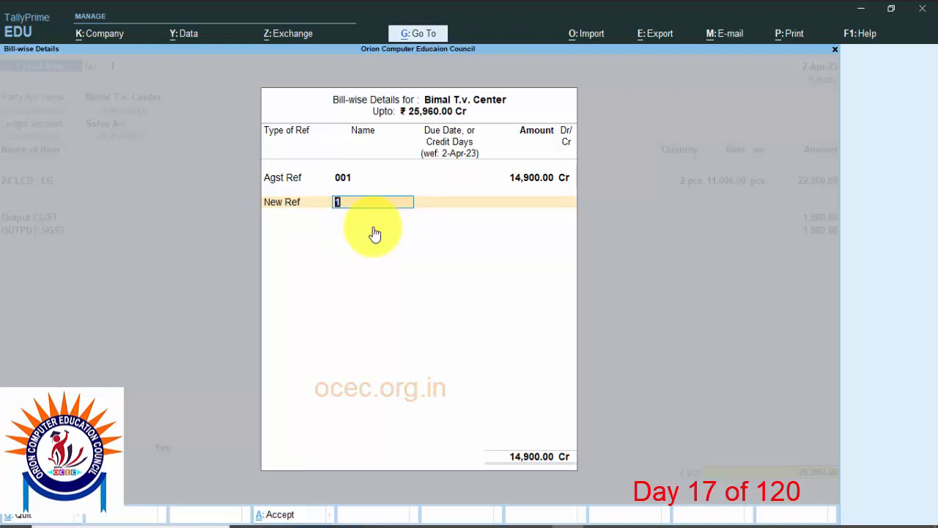
pyautogui.press('Return')
pyautogui.press('Return')
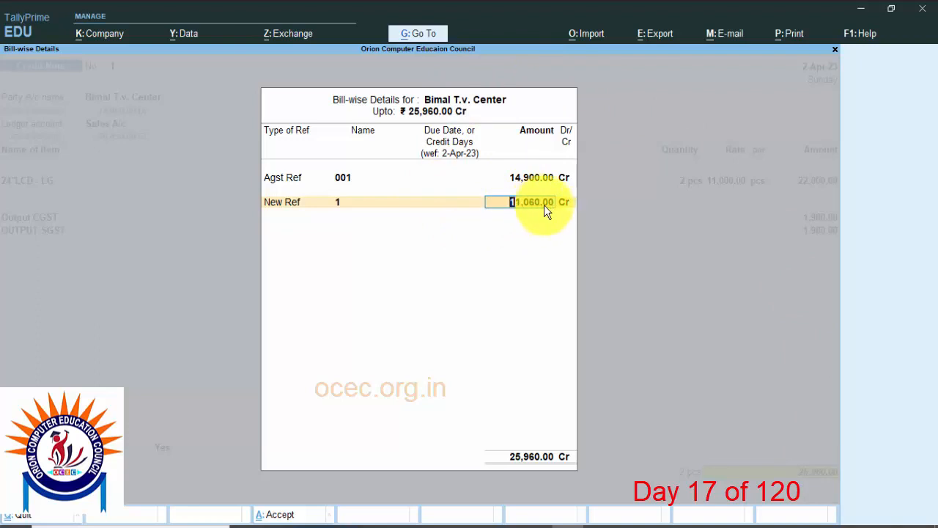
pyautogui.press('Return')
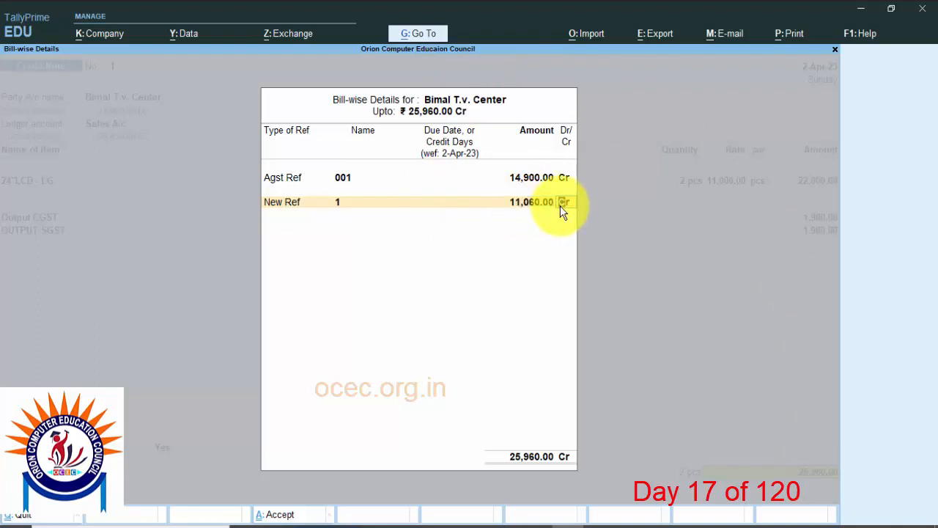
pyautogui.press('Return')
pyautogui.press('Return')
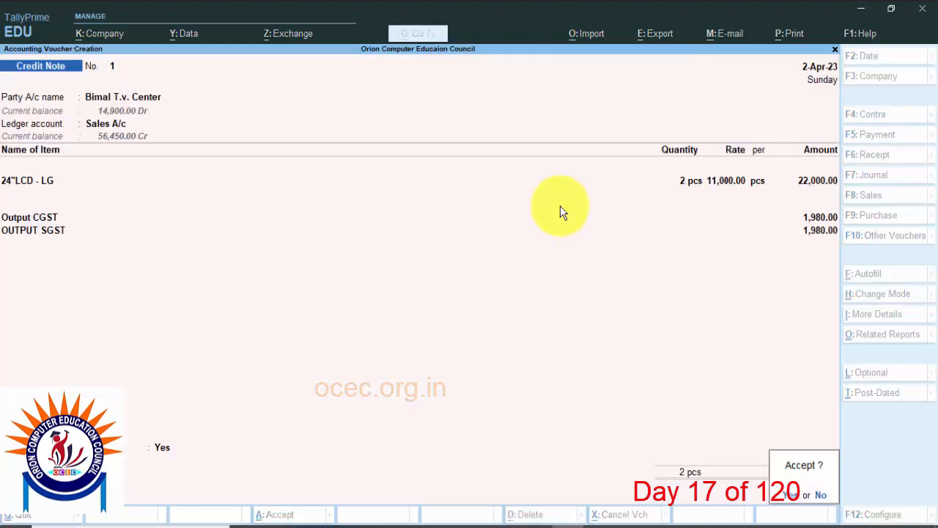
# Step: Leave voucher entry and open the outstanding Receivables report under Statements of Accounts
pyautogui.press('Return')
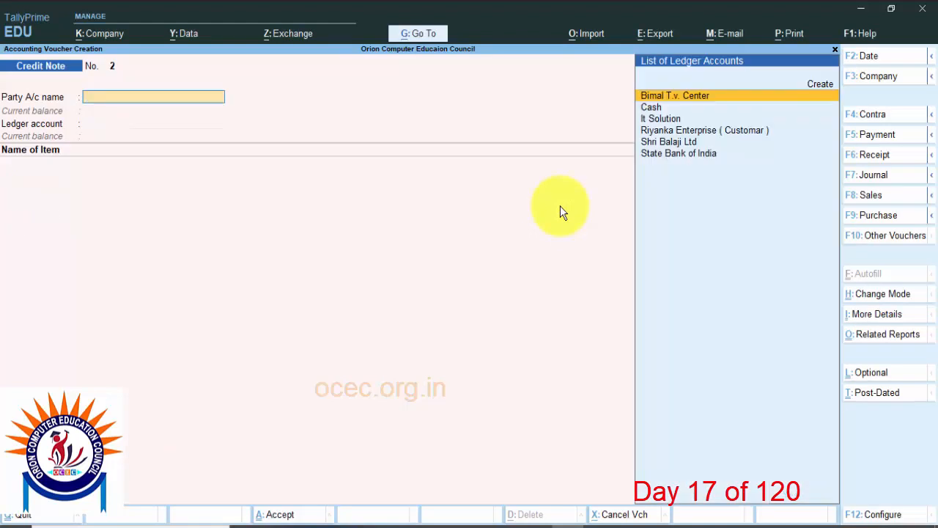
pyautogui.press('Escape')
pyautogui.press('Return')
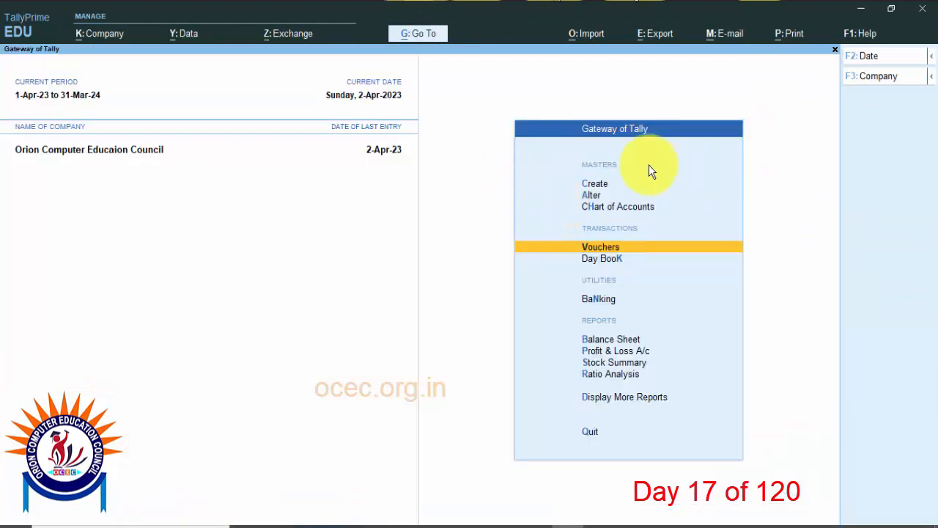
pyautogui.click(605, 403)
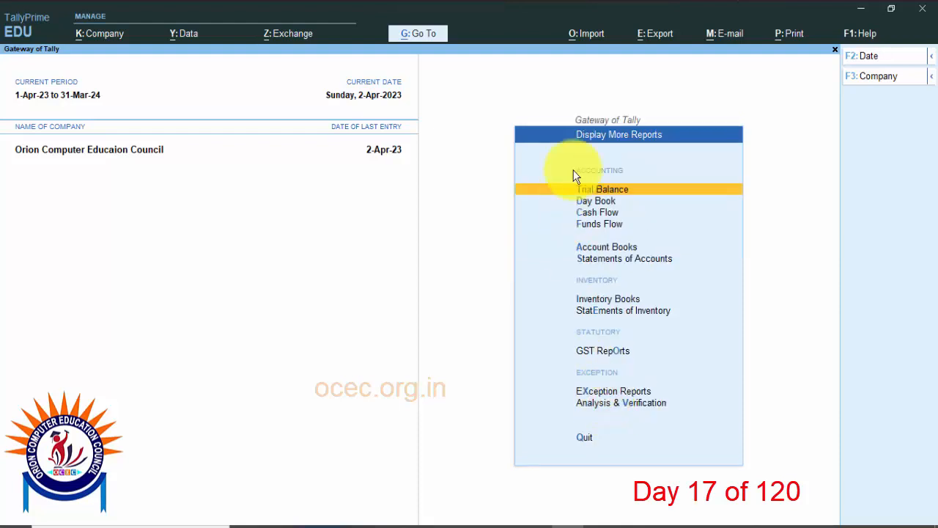
pyautogui.click(623, 260)
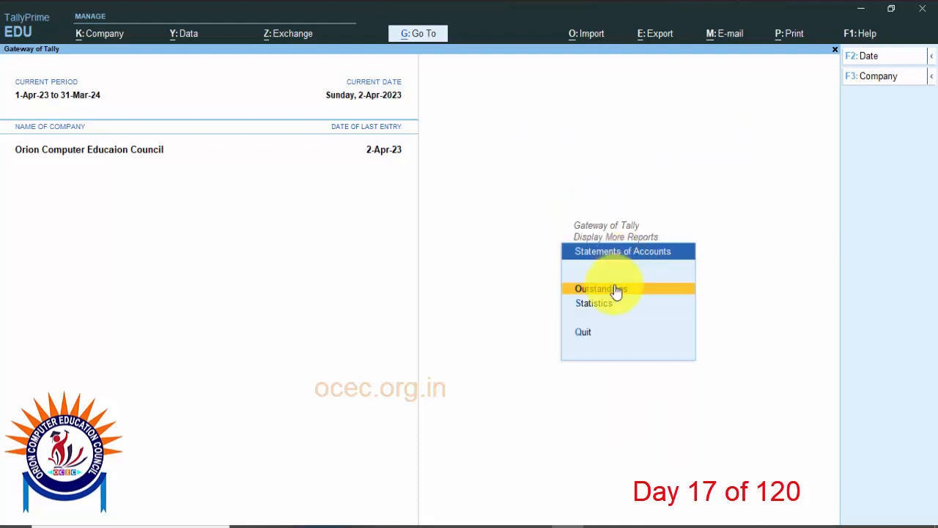
pyautogui.click(618, 290)
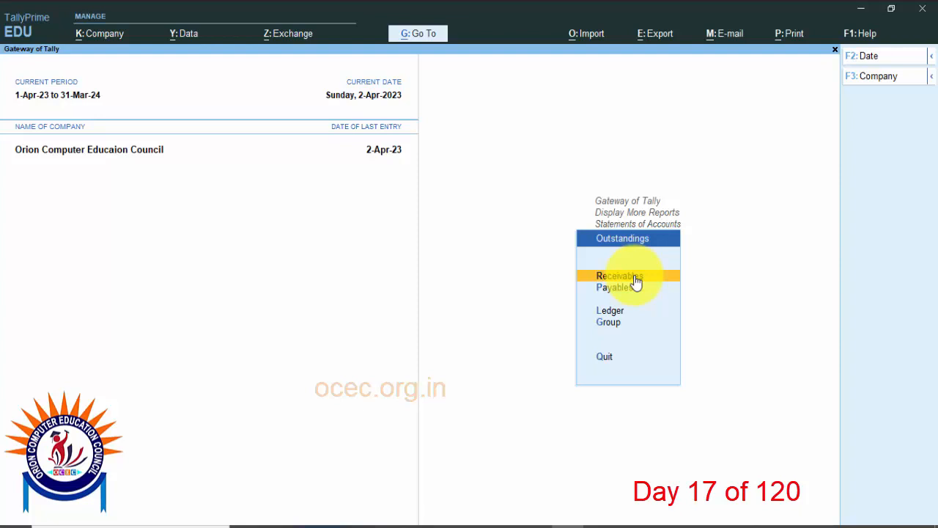
pyautogui.click(634, 276)
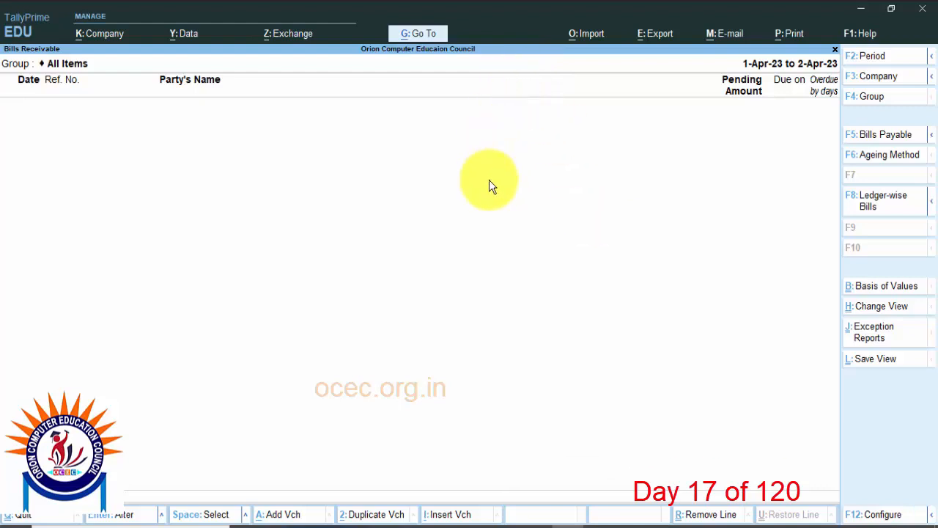
# Step: Check Bimal T.v. Center's entry in the outstanding Payables report, then return to the Gateway of Tally
pyautogui.press('Escape')
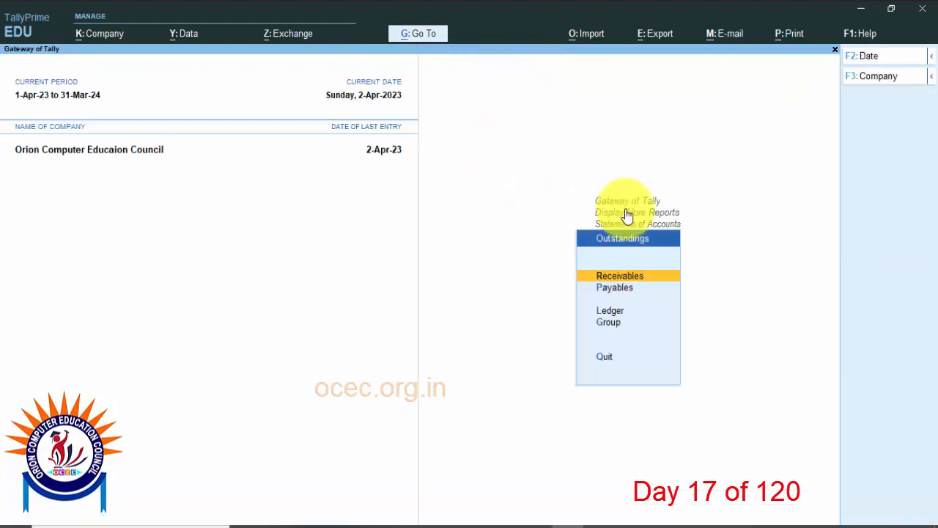
pyautogui.click(620, 289)
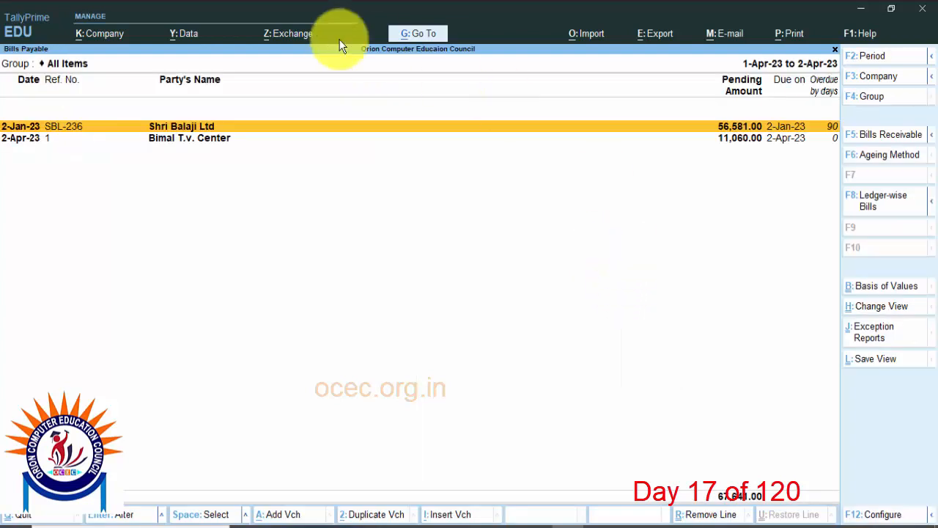
pyautogui.click(177, 141)
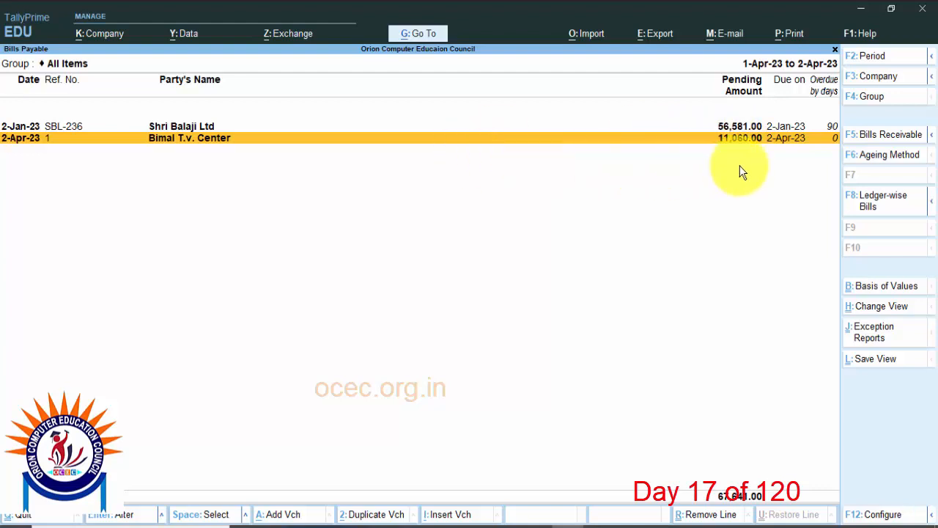
pyautogui.press('Escape')
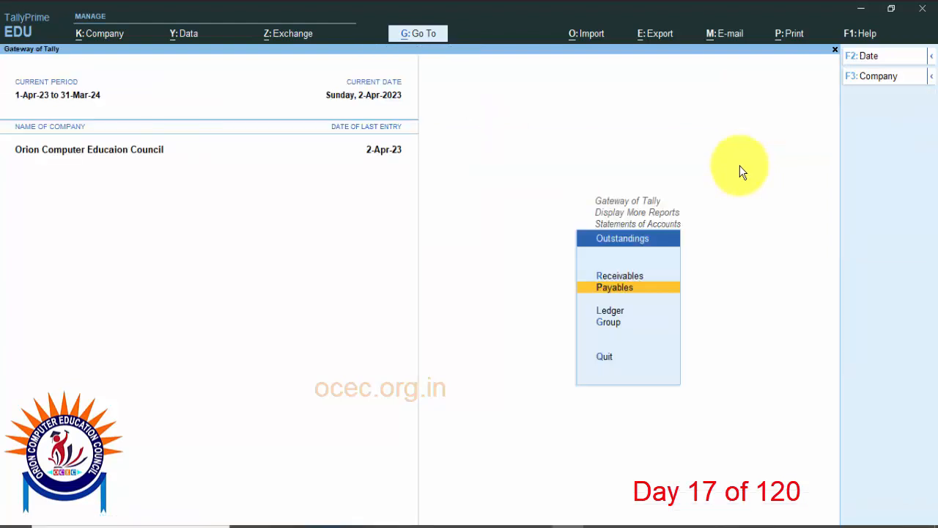
pyautogui.press('Escape')
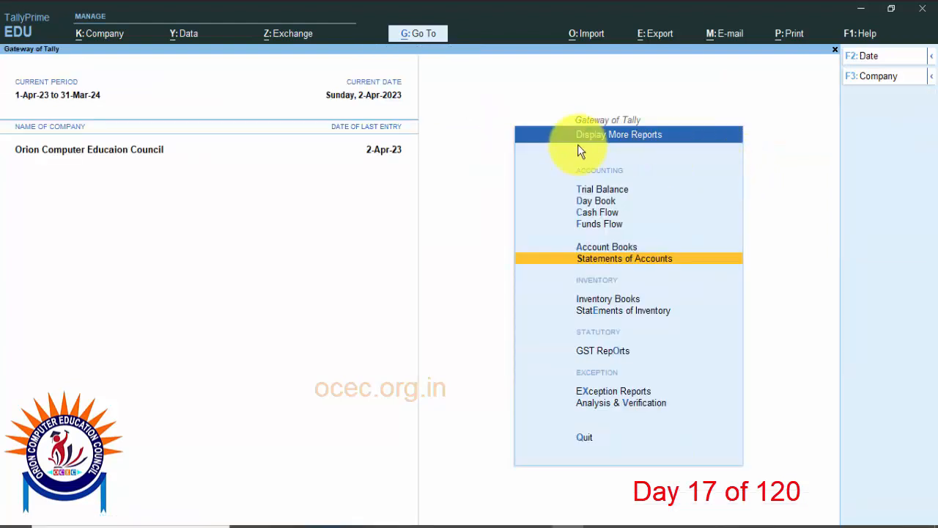
pyautogui.press('Escape')
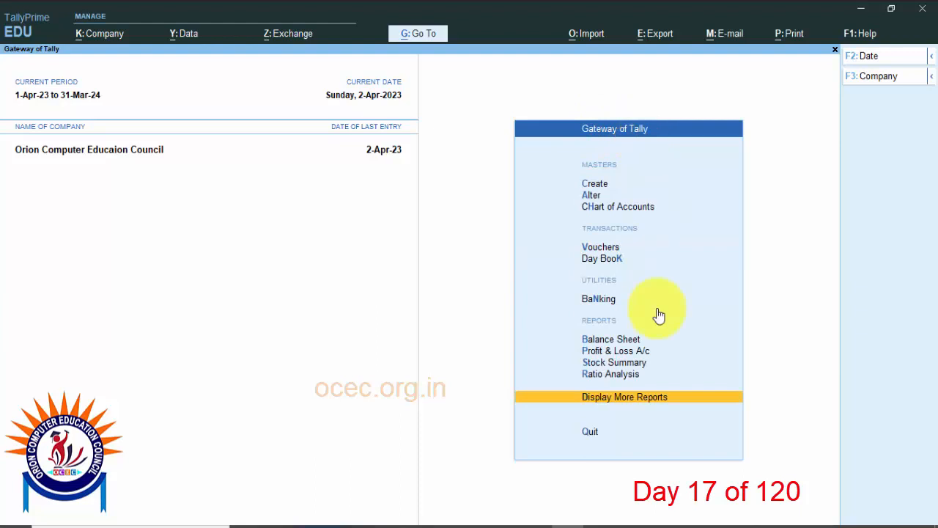
# Step: View Bimal T.v. Center's April voucher from the Credit Note Register under Account Books, then leave it unaltered and exit the register
pyautogui.click(640, 400)
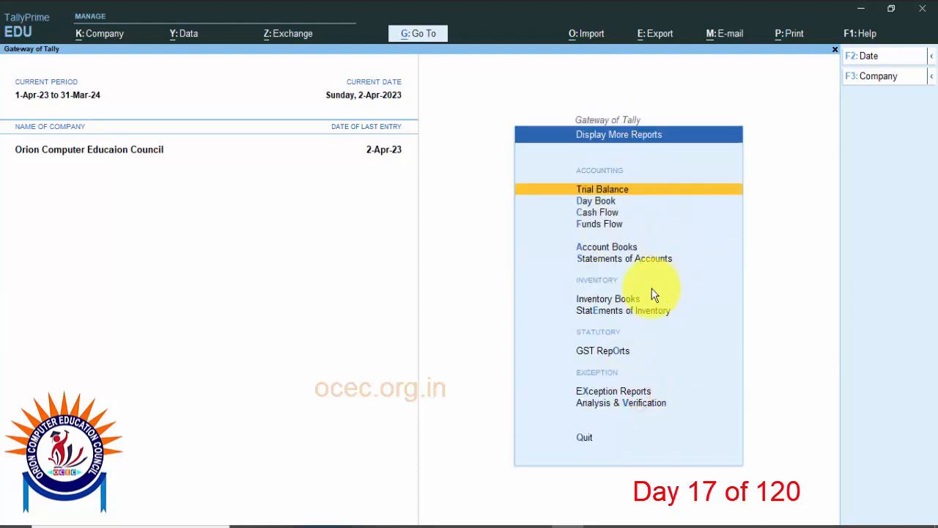
pyautogui.click(608, 247)
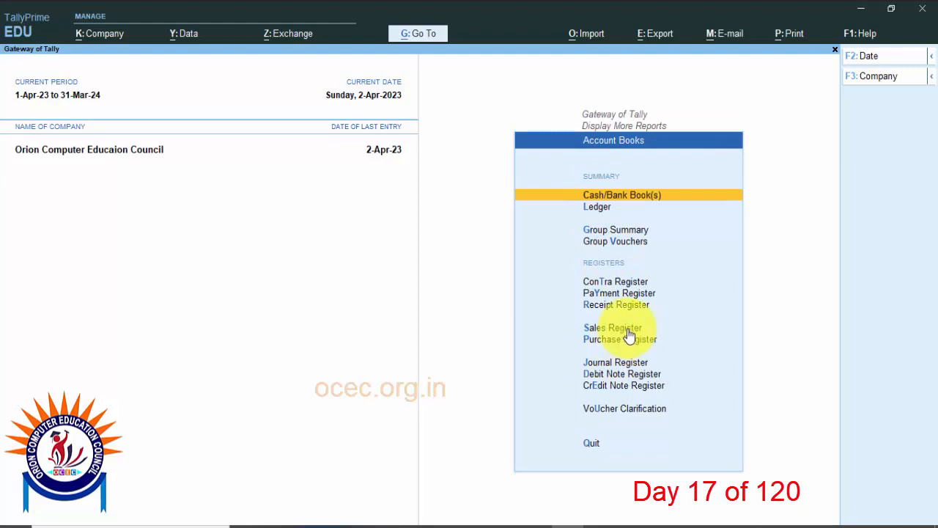
pyautogui.click(623, 386)
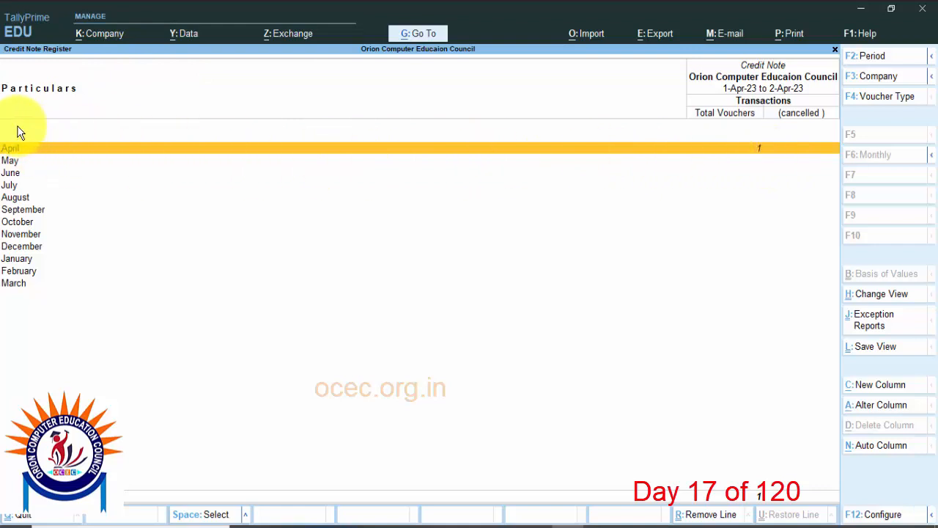
pyautogui.click(135, 154)
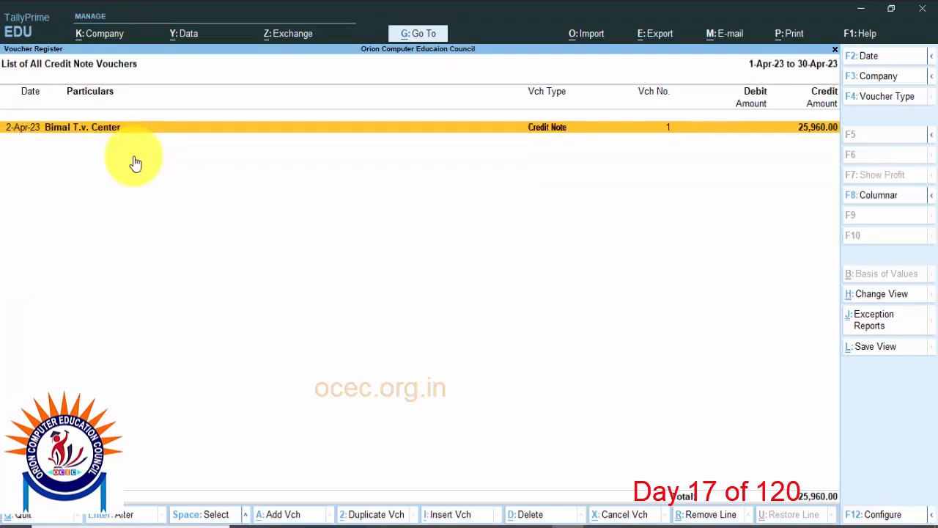
pyautogui.press('Return')
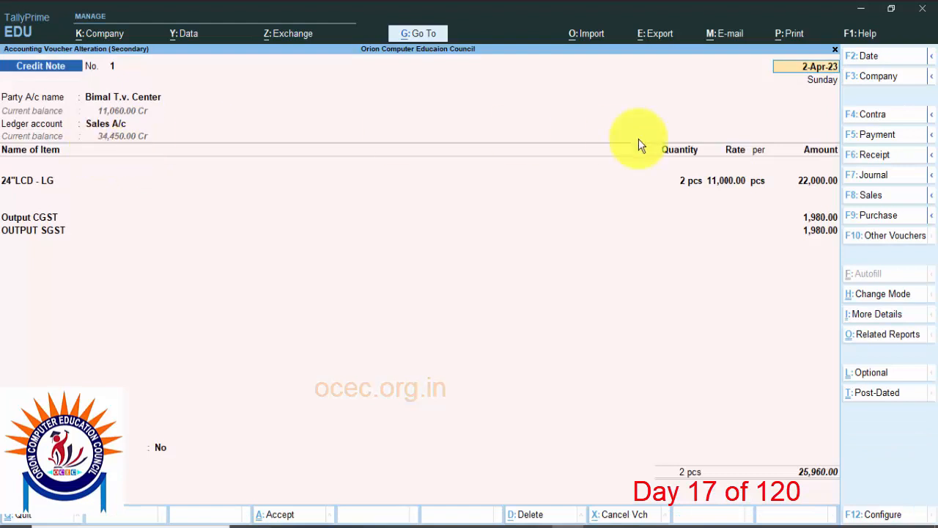
pyautogui.press('Escape')
pyautogui.press('Escape')
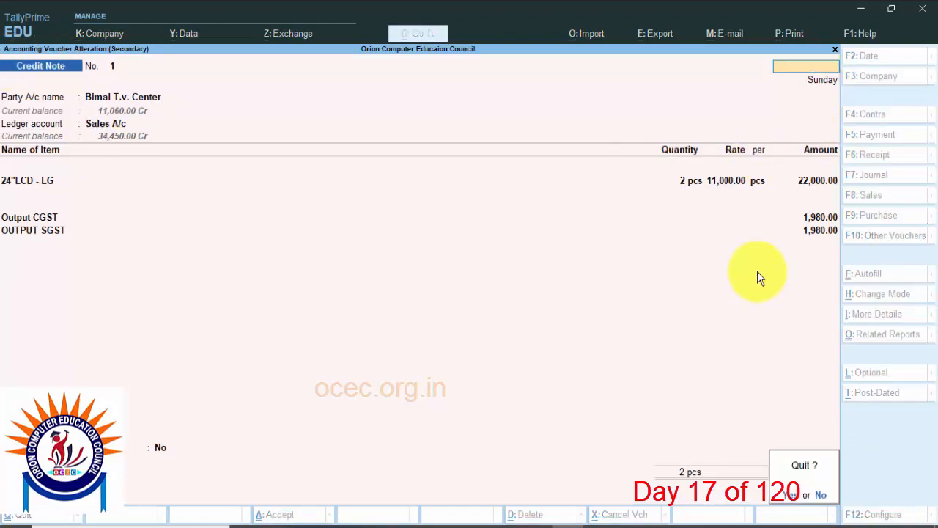
pyautogui.press('y')
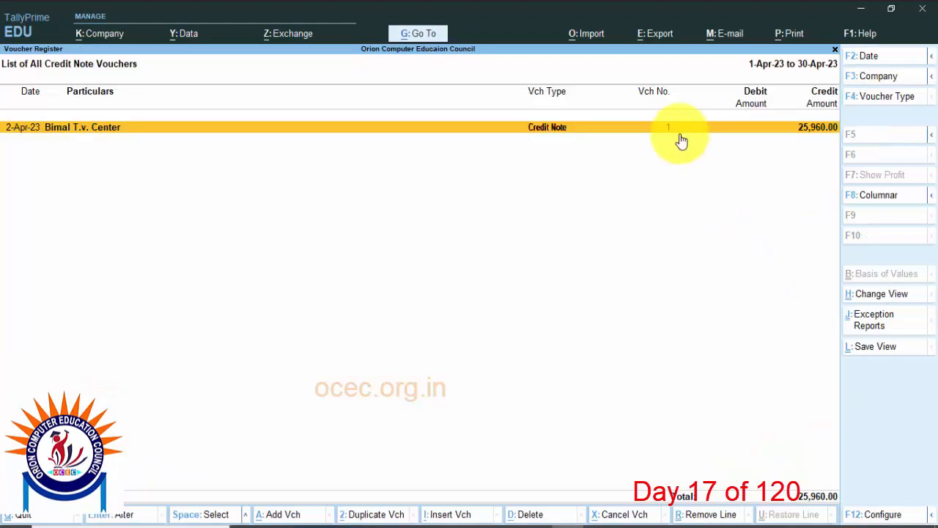
pyautogui.press('Escape')
pyautogui.press('Escape')
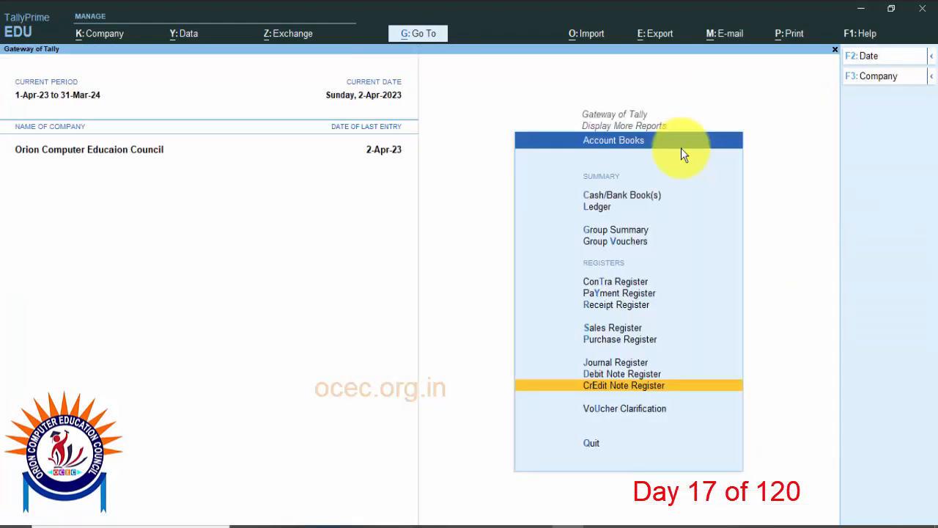
# Step: Review Riyanka Enterprise ( Customar )'s sales voucher OC/23-24/003 in the April Sales Register, then quit it without saving and leave Account Books
pyautogui.click(632, 327)
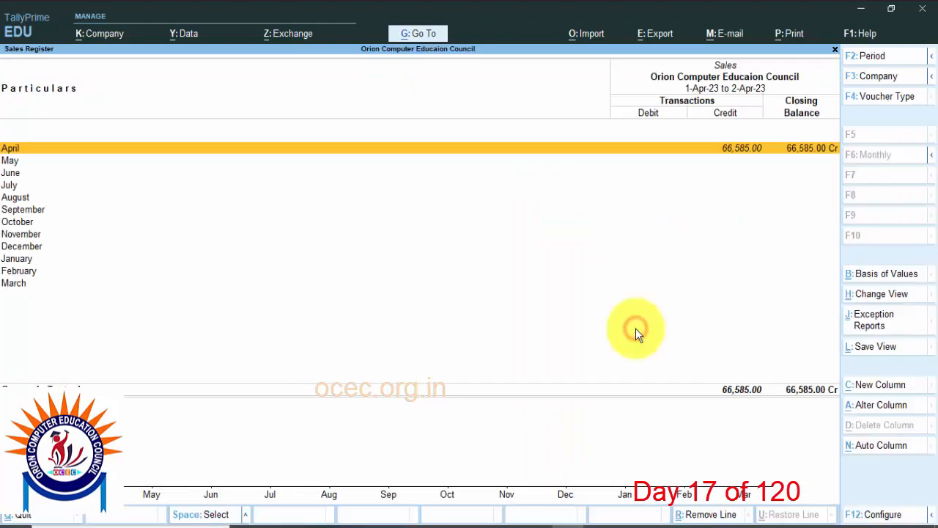
pyautogui.click(653, 149)
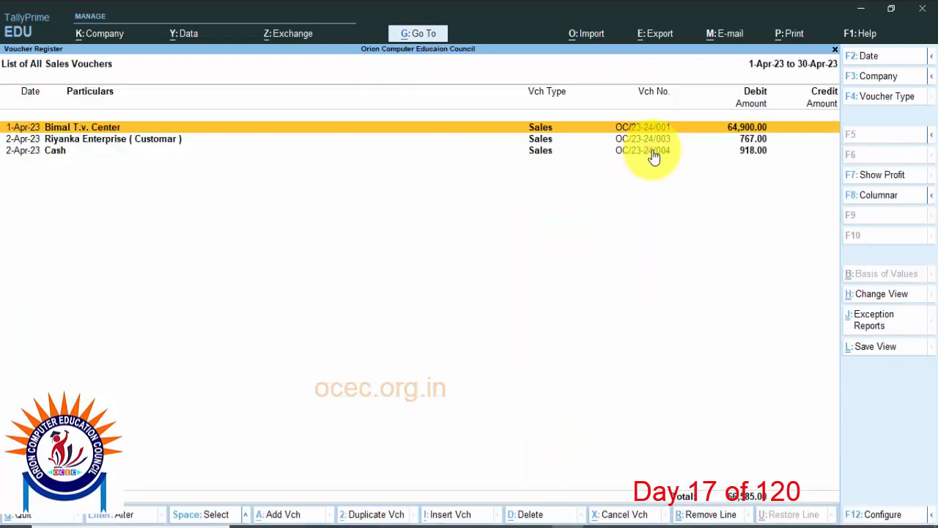
pyautogui.click(141, 143)
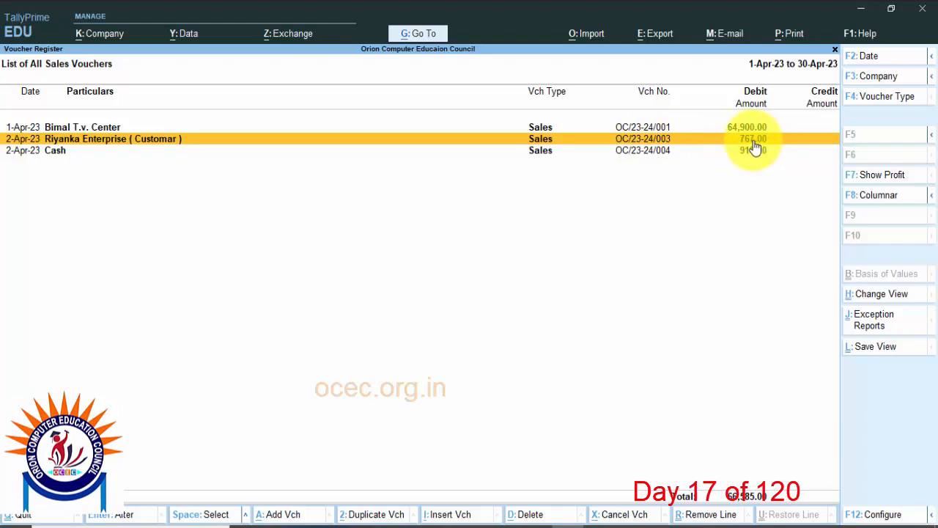
pyautogui.click(732, 140)
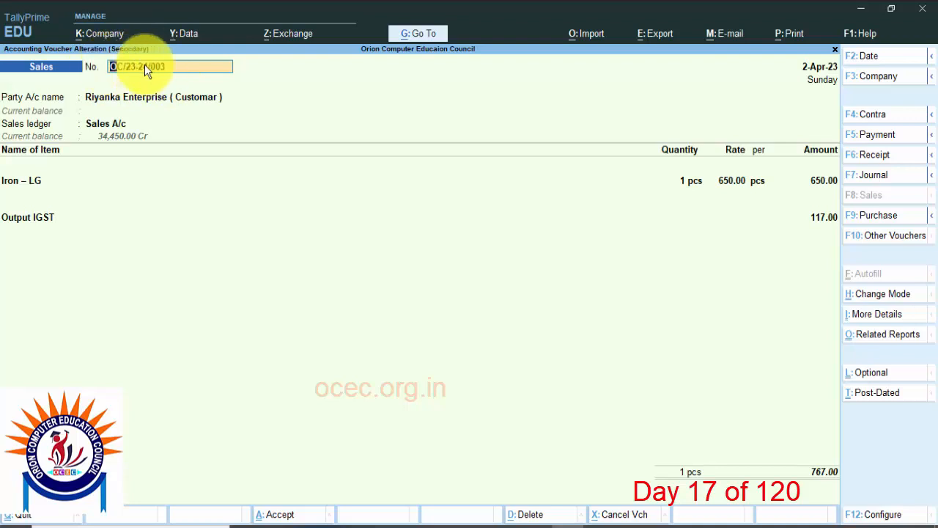
pyautogui.press('BackSpace')
pyautogui.press('Escape')
pyautogui.press('y')
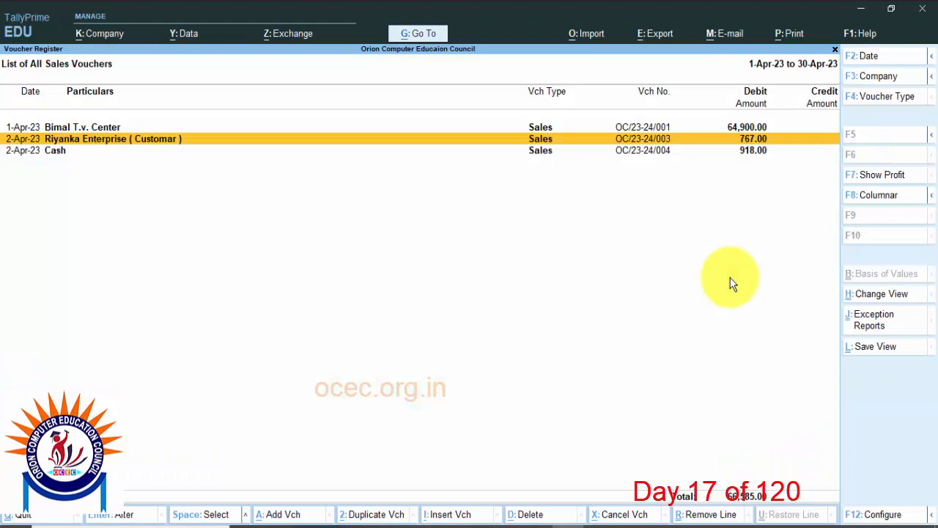
pyautogui.press('Escape')
pyautogui.press('Escape')
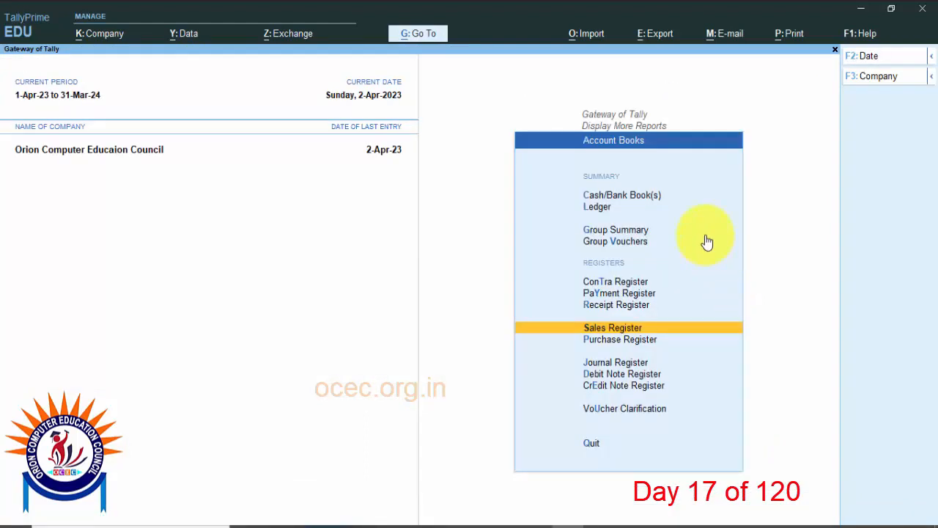
pyautogui.press('Escape')
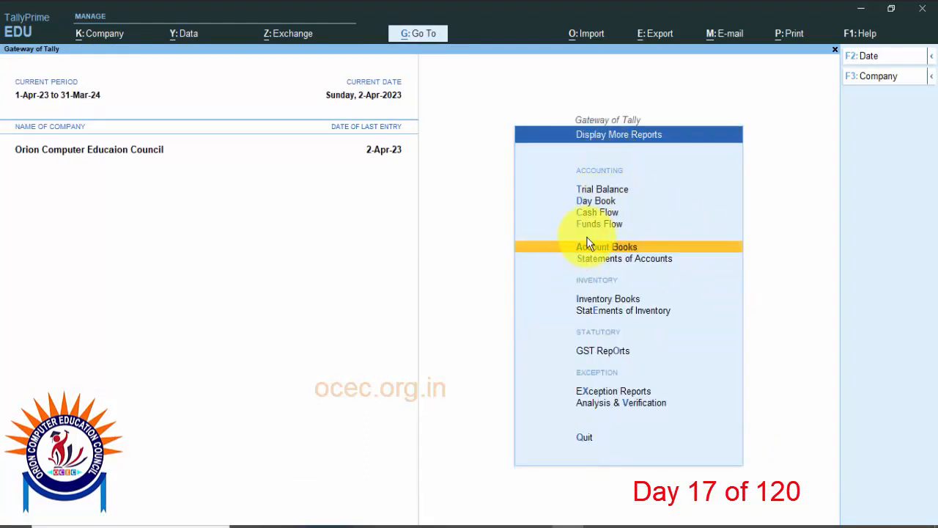
# Step: Check the outstanding Receivables and Payables reports under Statements of Accounts, then return to the Gateway of Tally
pyautogui.click(590, 263)
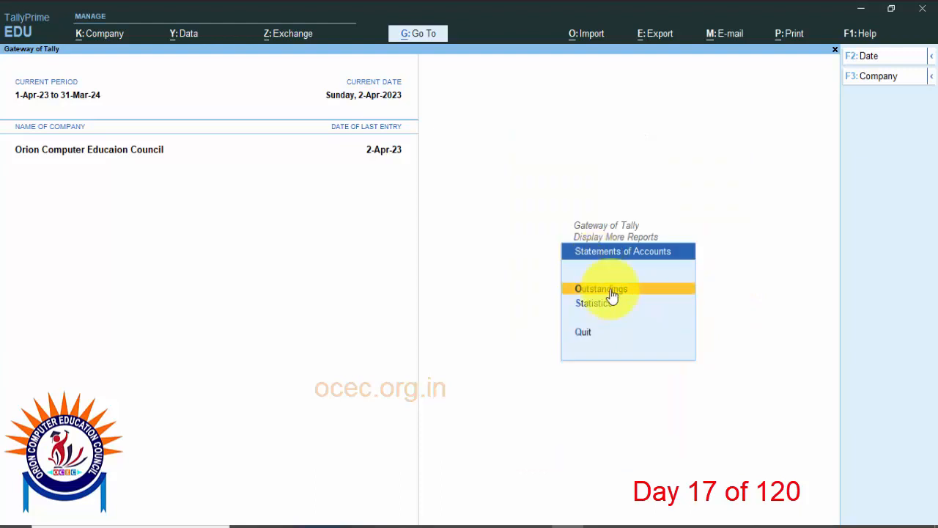
pyautogui.click(610, 291)
pyautogui.click(623, 276)
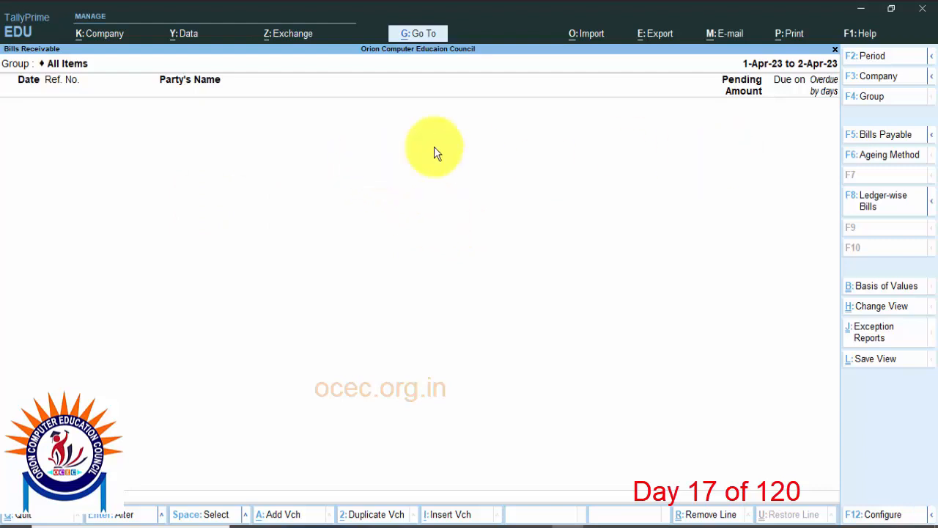
pyautogui.press('Escape')
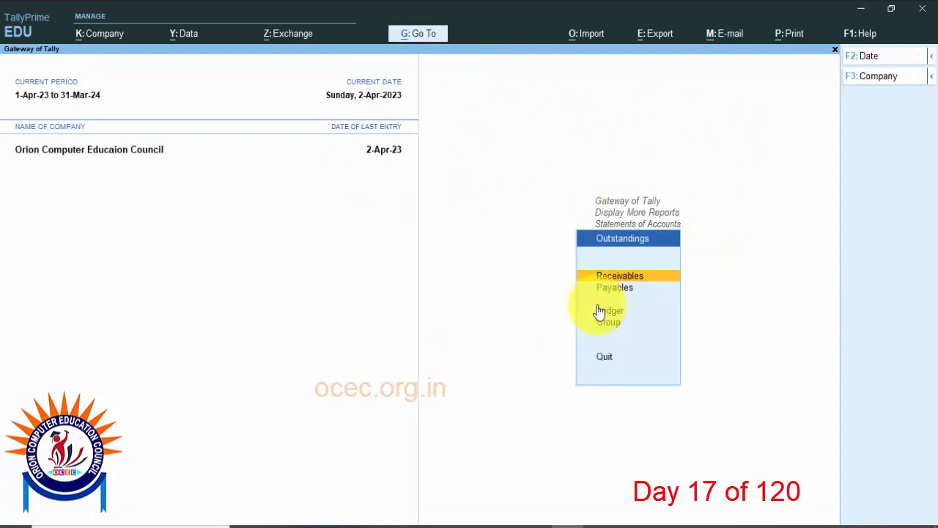
pyautogui.click(622, 290)
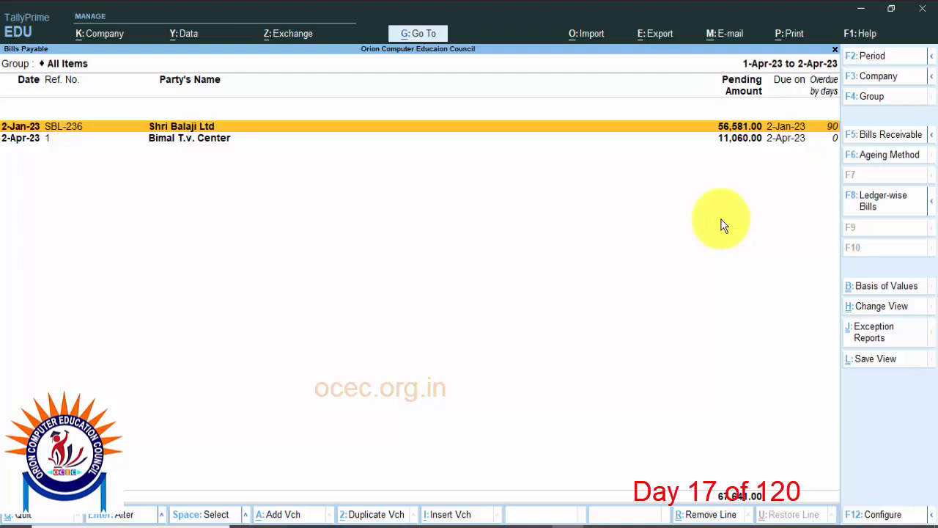
pyautogui.press('Escape')
pyautogui.press('Escape')
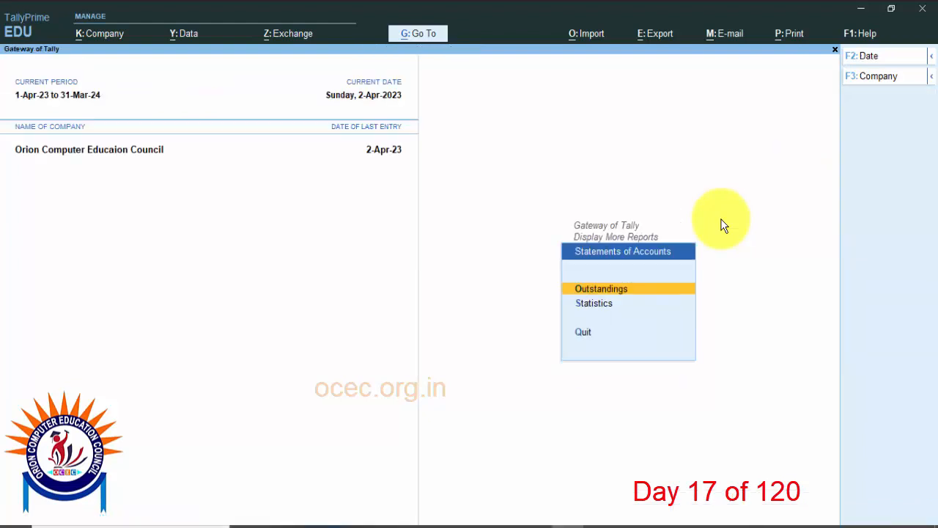
pyautogui.press('Escape')
pyautogui.press('Escape')
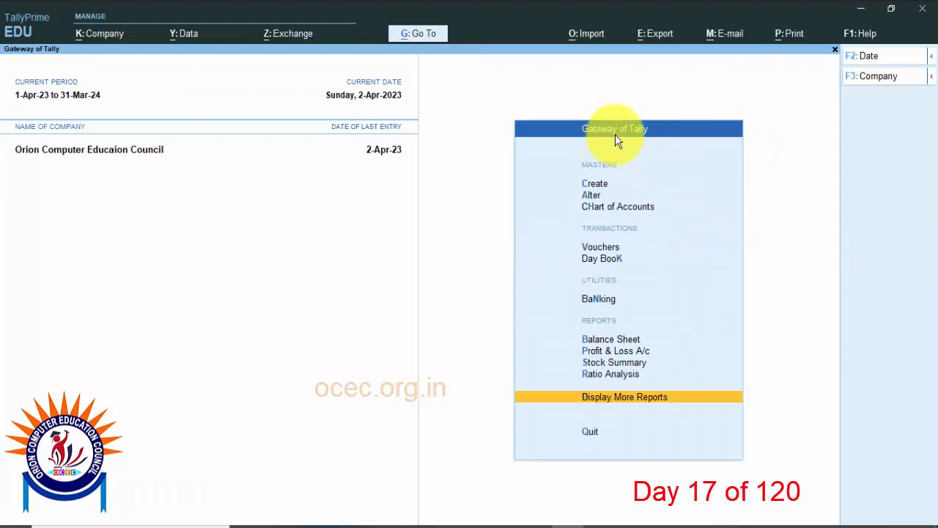
# Step: Check the closing stock of 24"LCD - LG in the Stock Summary, then return to the Gateway of Tally
pyautogui.click(610, 363)
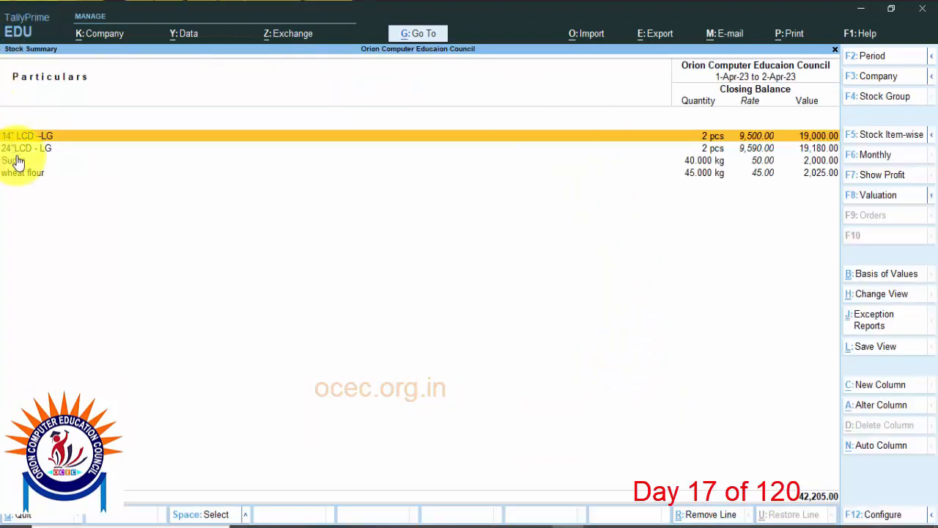
pyautogui.click(15, 150)
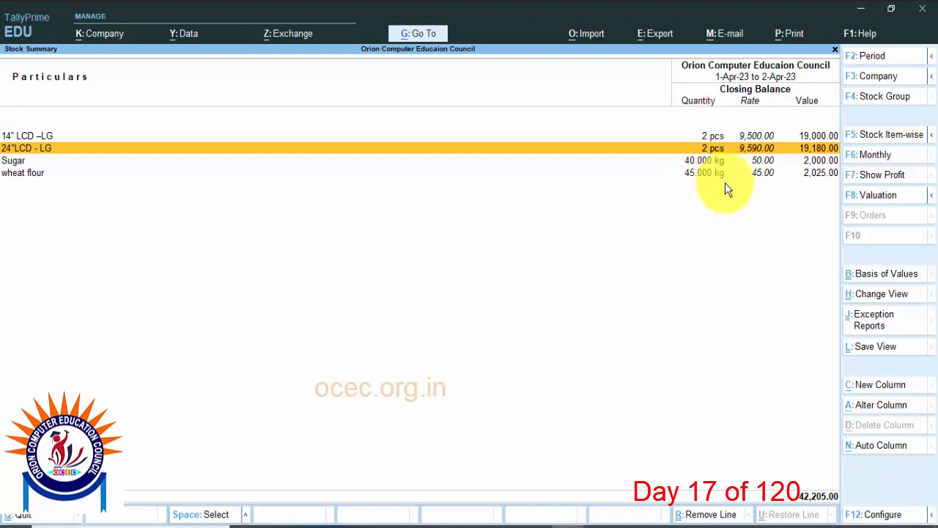
pyautogui.press('Escape')
pyautogui.press('Escape')
pyautogui.press('Escape')
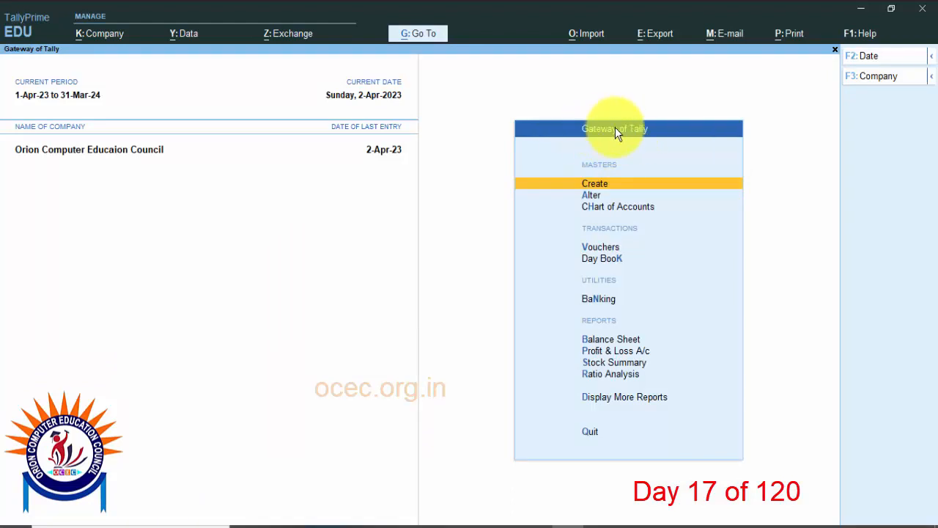
# Step: Start a new Credit Note voucher with Riyanka Enterprise ( Customar ) as the party account
pyautogui.click(605, 249)
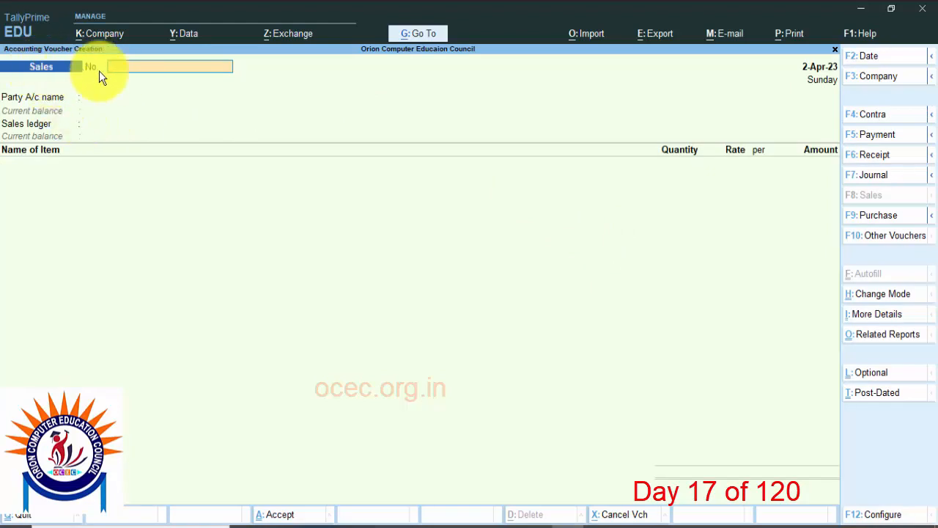
pyautogui.hotkey('alt', 'F6')
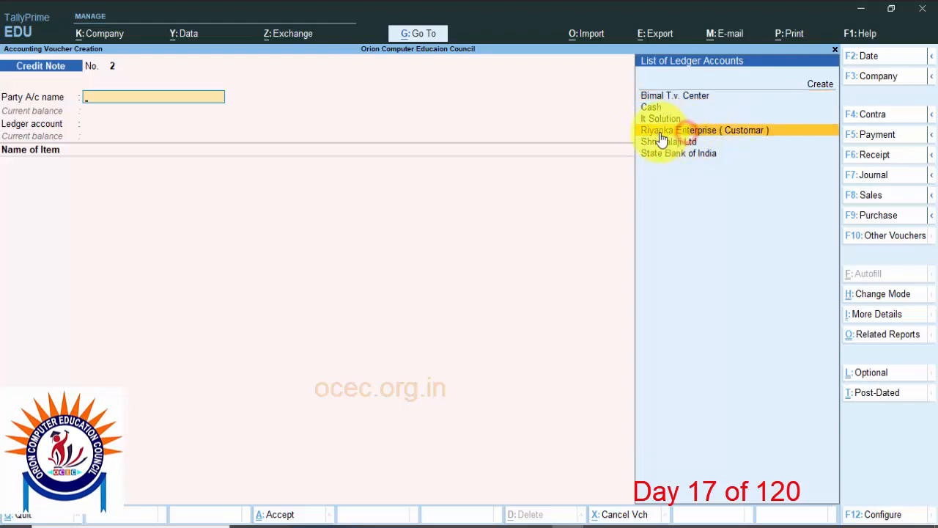
pyautogui.click(745, 139)
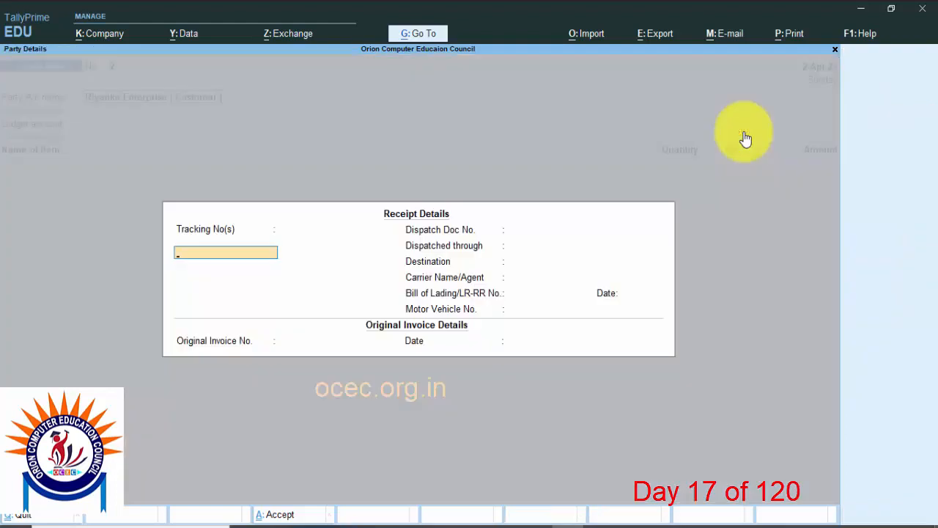
# Step: Leave the tracking and dispatch details blank and enter OC/23-24/003 as the original invoice number
pyautogui.press('Return')
pyautogui.press('Return')
pyautogui.press('Return')
pyautogui.press('Return')
pyautogui.press('Return')
pyautogui.press('Return')
pyautogui.press('Return')
pyautogui.press('Return')
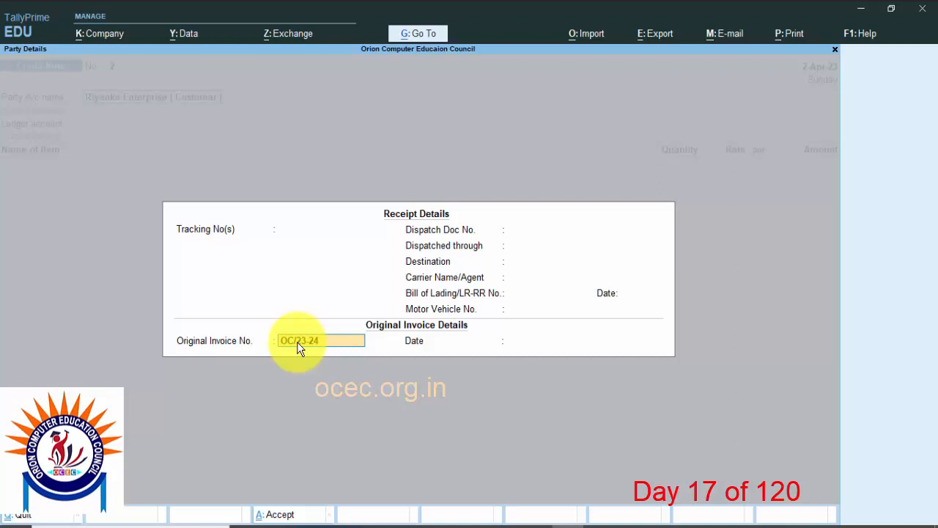
pyautogui.write('003')
pyautogui.press('Return')
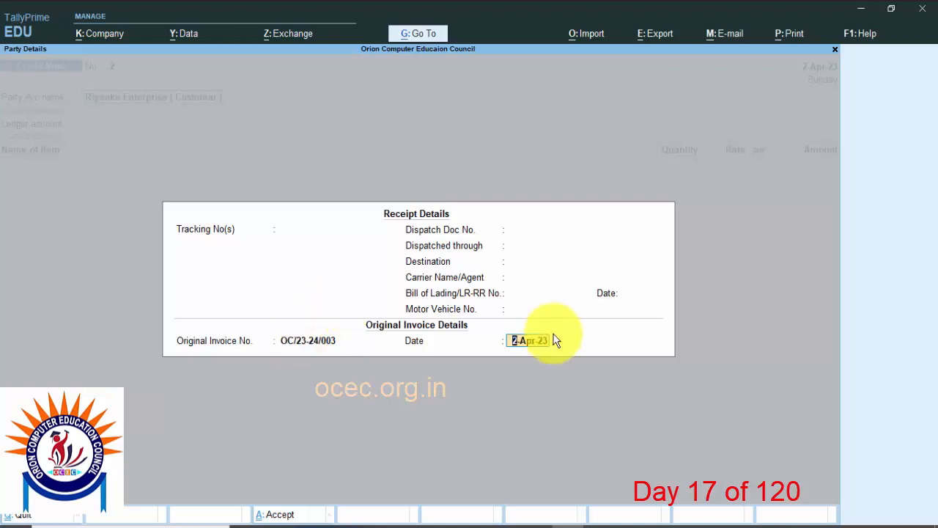
# Step: Accept 2-Apr-23 as the original invoice date and keep the party details with Odisha as state and place of supply
pyautogui.press('Return')
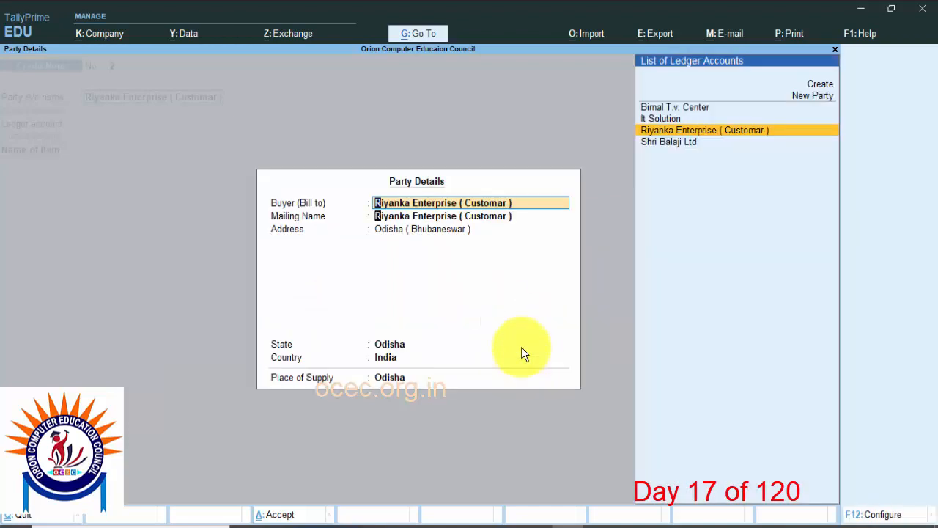
pyautogui.press('Return')
pyautogui.press('Return')
pyautogui.press('Return')
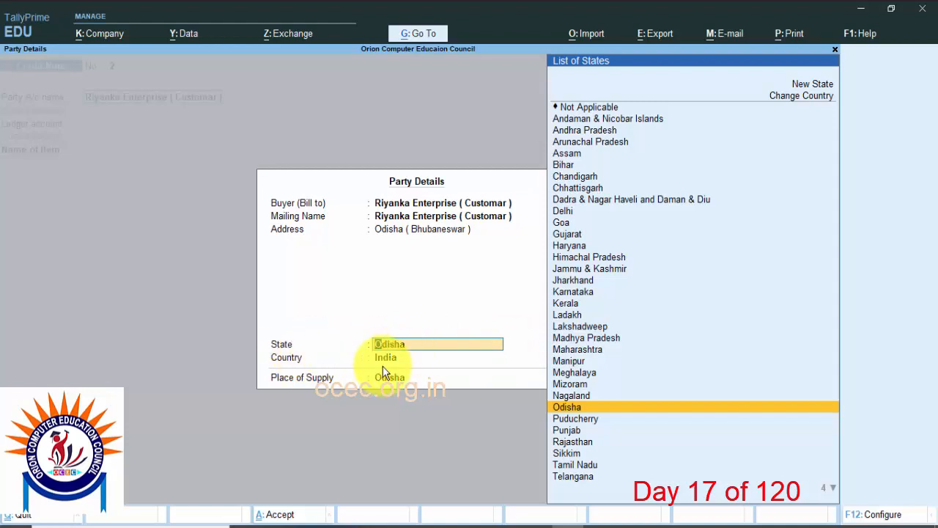
pyautogui.press('Return')
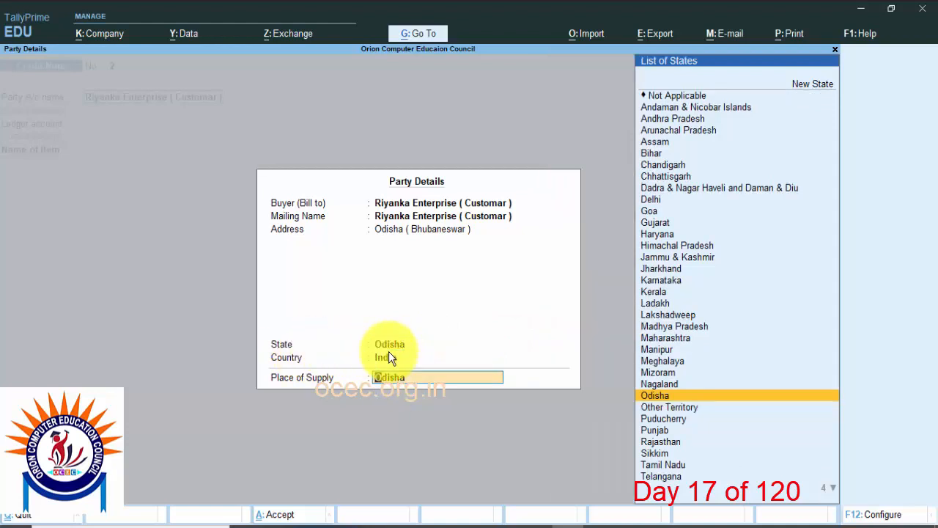
pyautogui.press('Return')
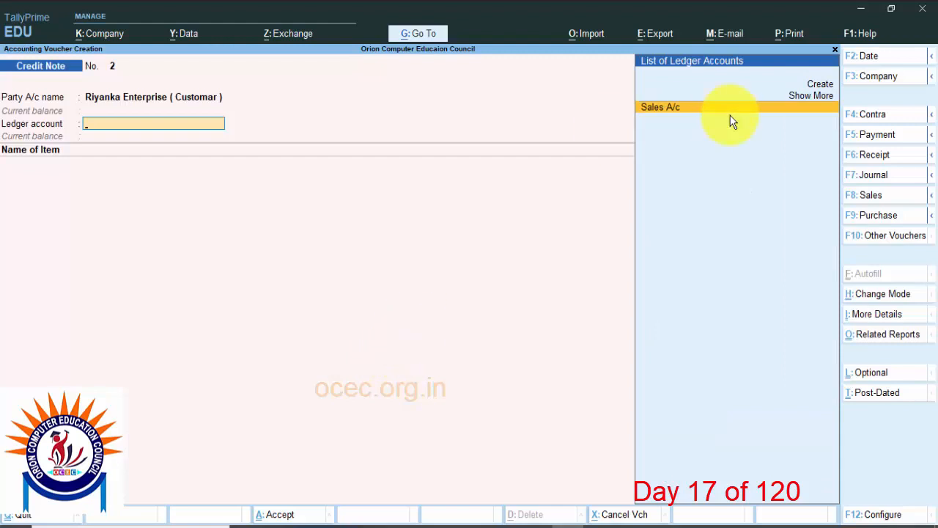
# Step: Choose Sales A/c as the ledger account and classify the transaction as Interstate Sales Taxable
pyautogui.click(679, 109)
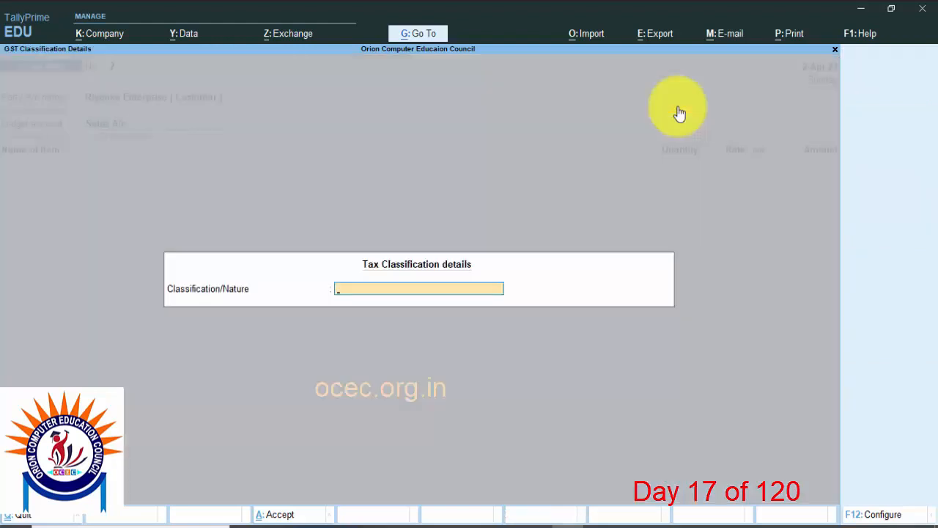
pyautogui.press('Down')
pyautogui.press('Down')
pyautogui.press('Down')
pyautogui.press('Down')
pyautogui.press('Down')
pyautogui.press('Down')
pyautogui.press('Down')
pyautogui.press('Down')
pyautogui.press('Down')
pyautogui.press('Down')
pyautogui.press('Down')
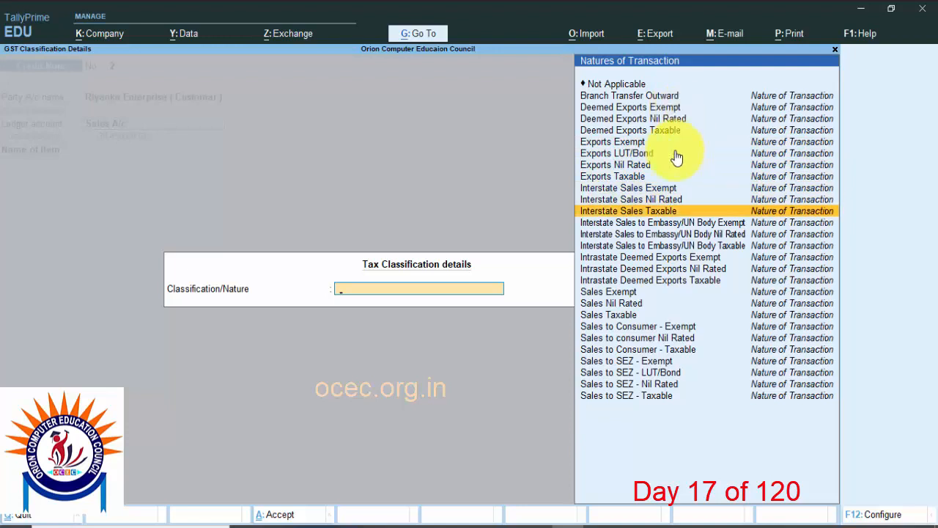
pyautogui.click(667, 217)
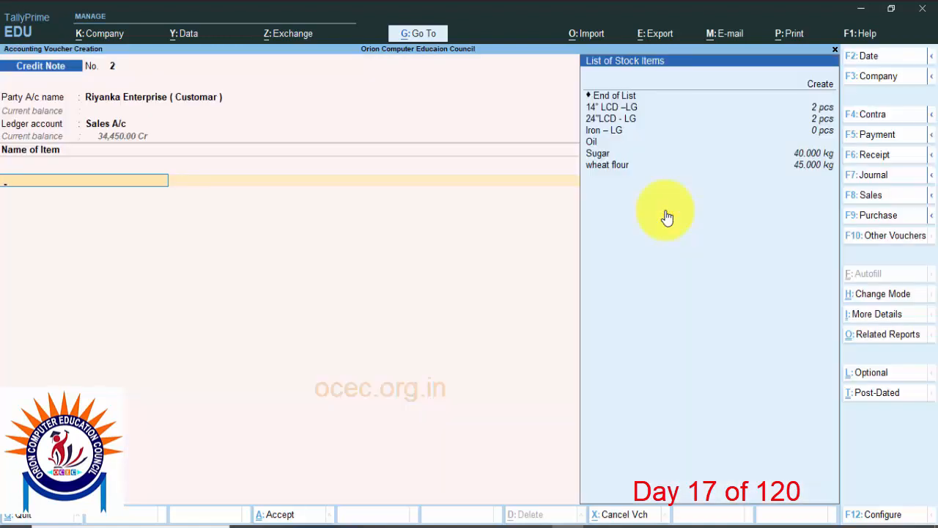
# Step: Add the returned item Iron – LG with quantity 1 pcs at a rate of 650.00, then end the item list
pyautogui.press('Down')
pyautogui.press('Down')
pyautogui.press('Down')
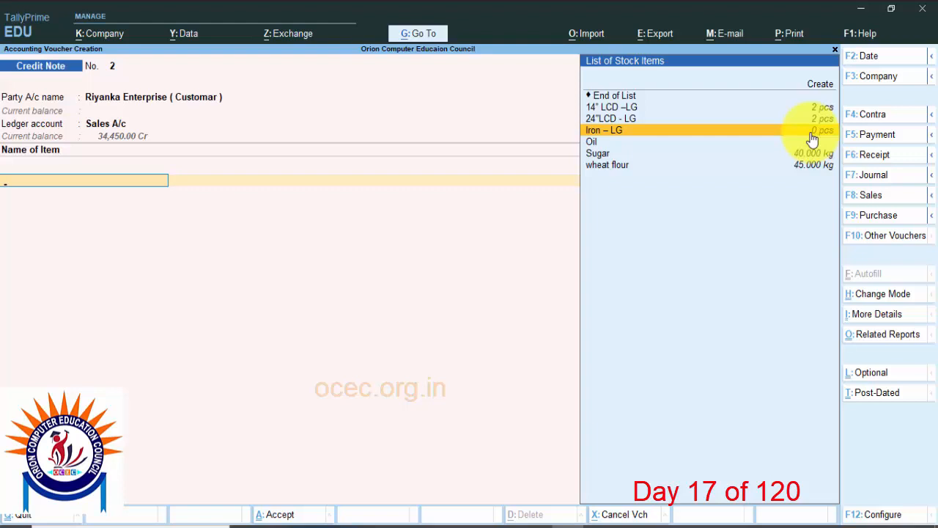
pyautogui.press('Return')
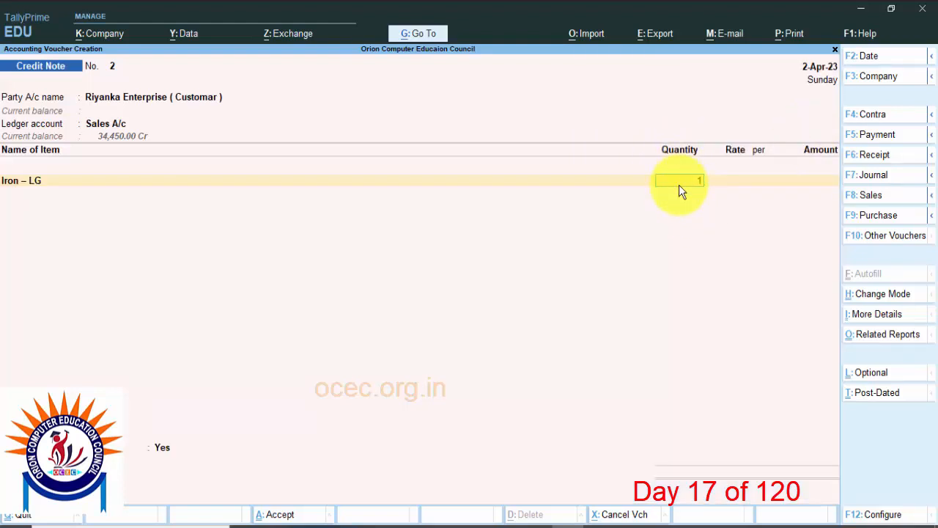
pyautogui.press('Return')
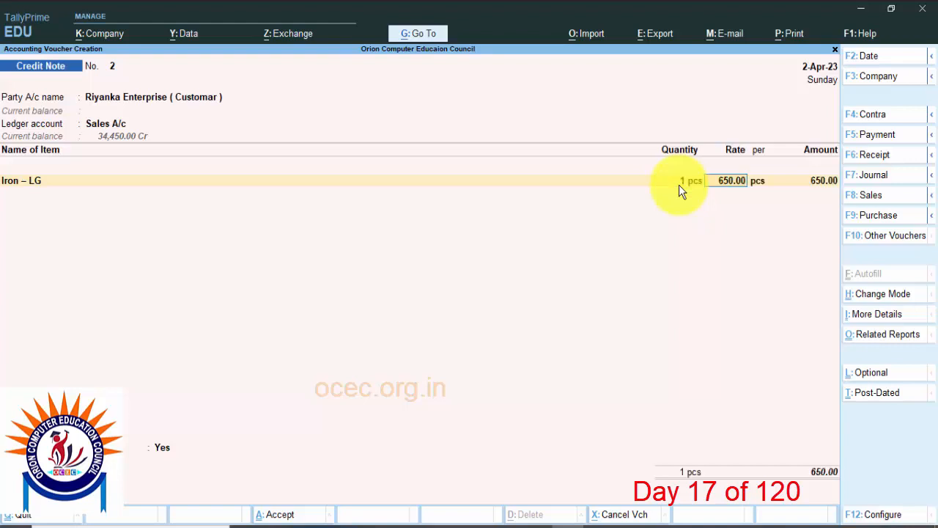
pyautogui.press('Return')
pyautogui.press('Return')
pyautogui.press('Return')
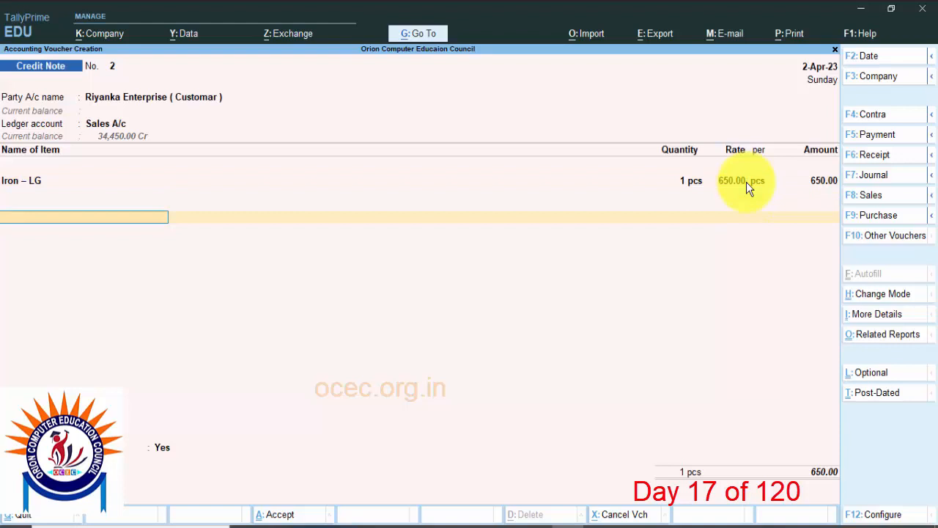
# Step: Add the Output IGST ledger with its calculated tax amount below the item and end the ledger list
pyautogui.press('space')
pyautogui.press('Down')
pyautogui.press('Down')
pyautogui.press('Down')
pyautogui.press('Down')
pyautogui.press('Down')
pyautogui.press('Down')
pyautogui.press('Down')
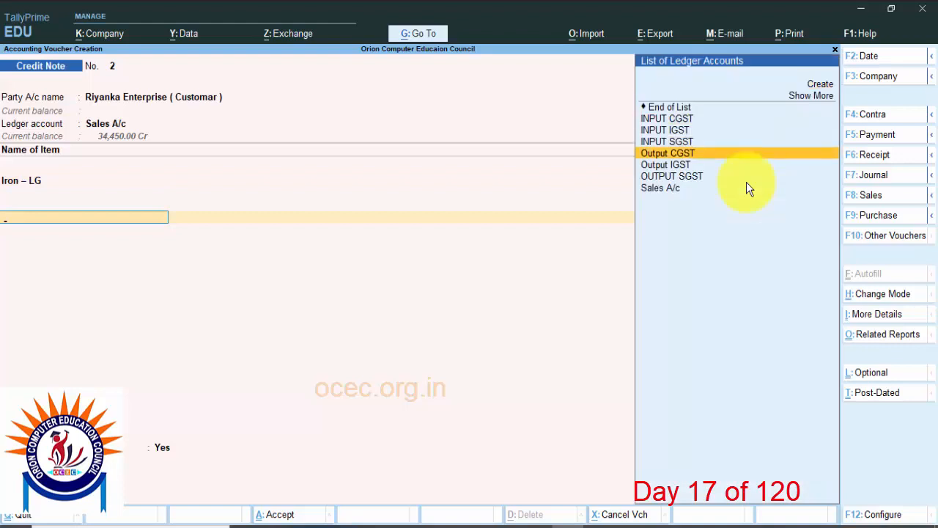
pyautogui.press('Down')
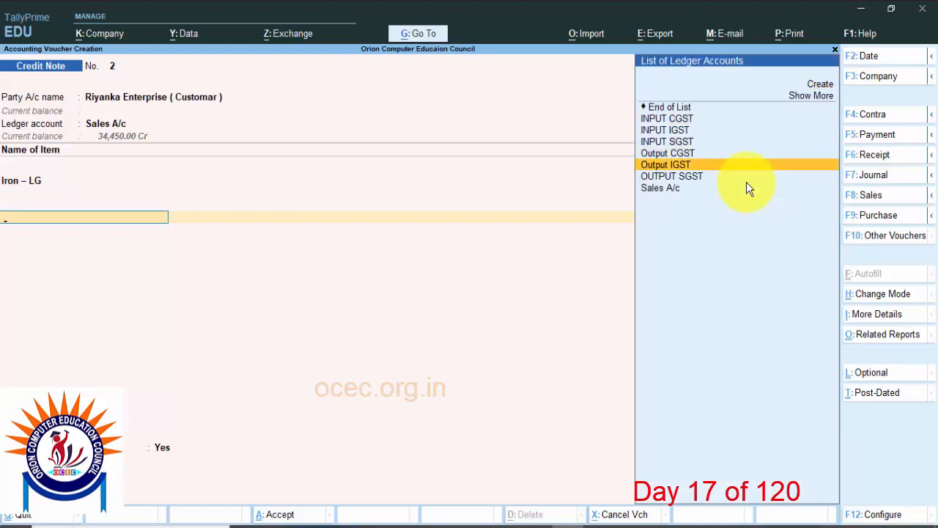
pyautogui.press('Return')
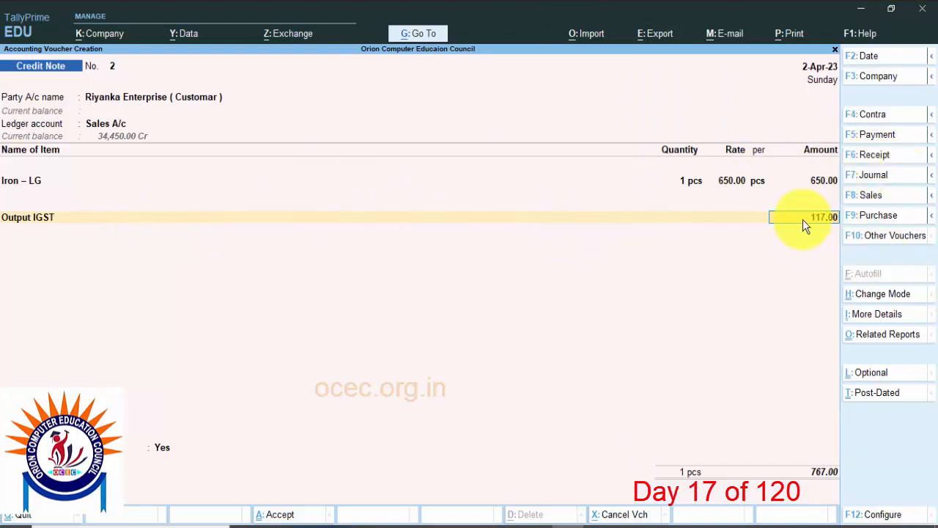
pyautogui.press('Return')
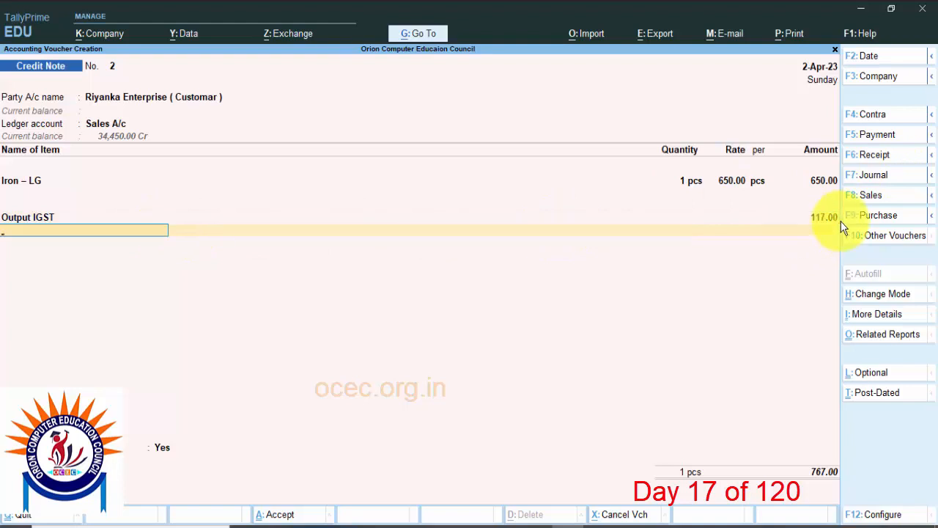
pyautogui.press('Return')
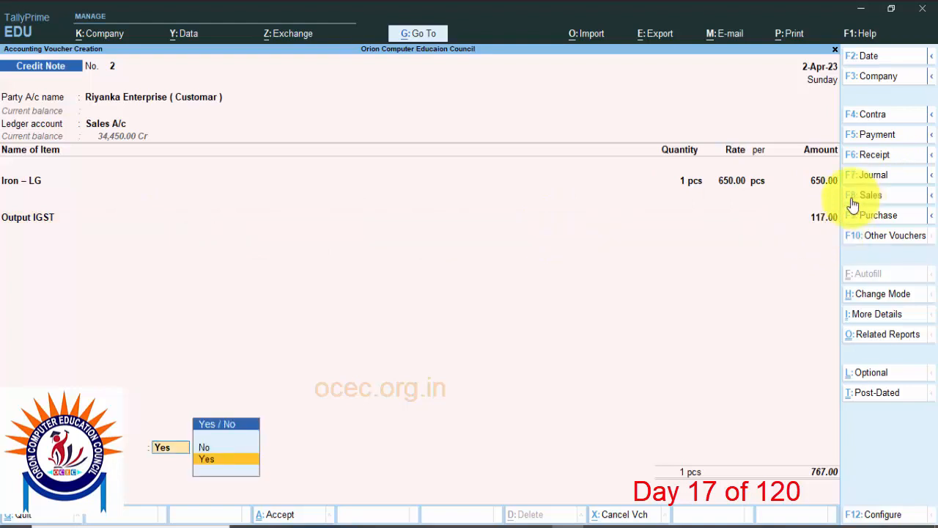
# Step: Provide the GST details with reason 01-Sales Return and buyer's debit note number 5698, leaving its date blank
pyautogui.click(213, 458)
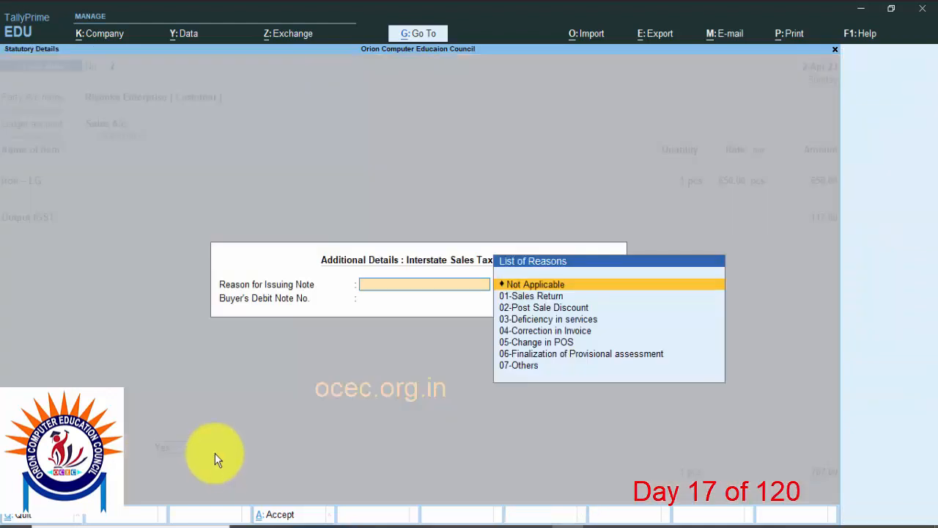
pyautogui.click(546, 297)
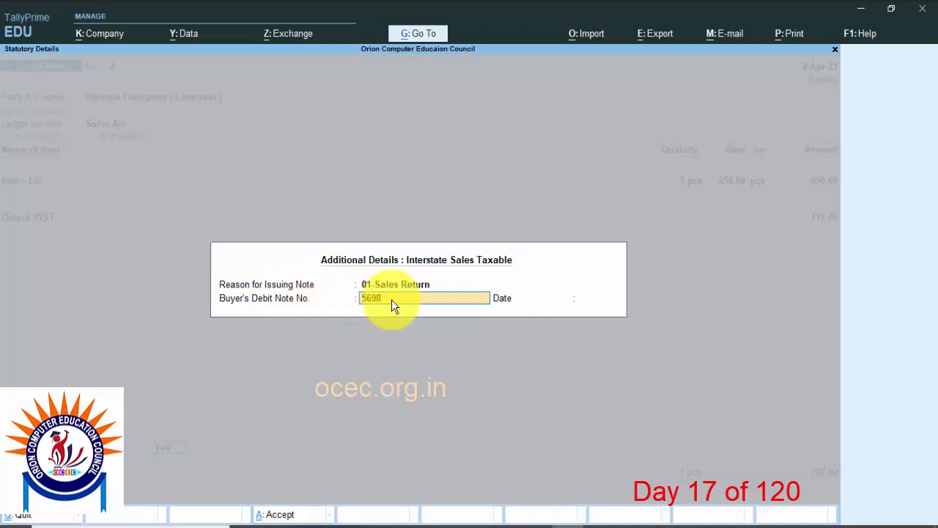
pyautogui.press('Return')
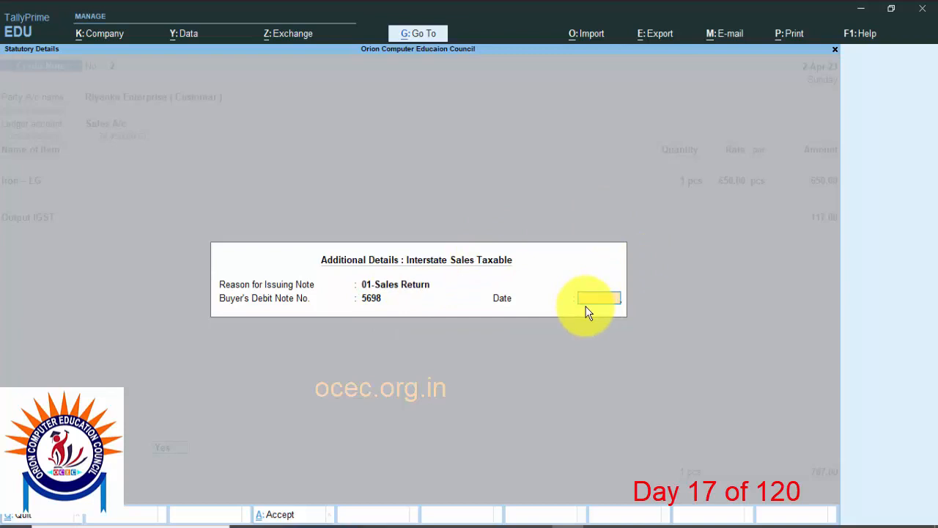
pyautogui.press('Return')
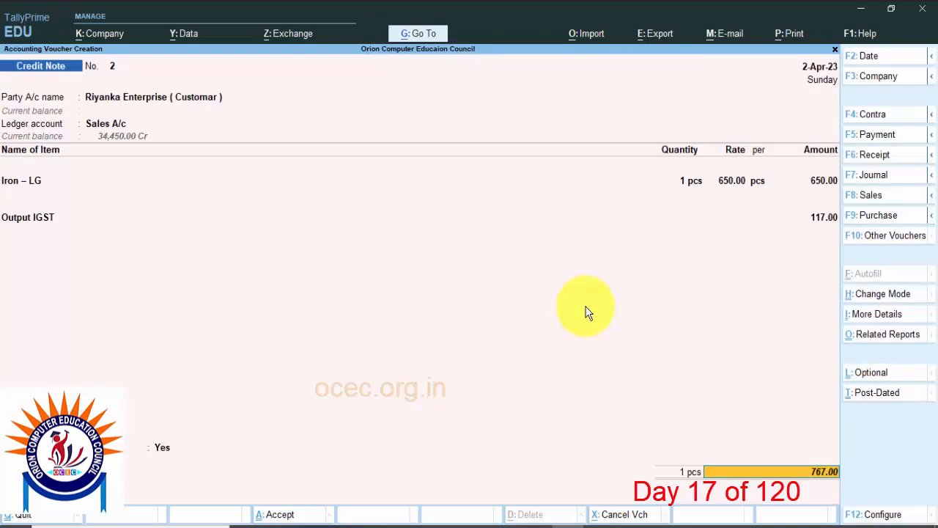
# Step: Allocate 767.00 Cr bill-wise as New Ref 2 and accept the Credit Note voucher
pyautogui.press('Return')
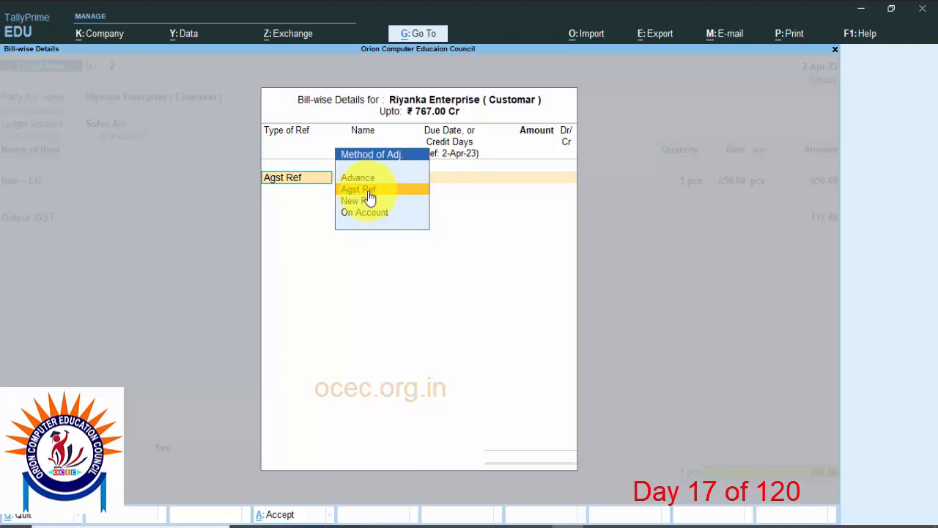
pyautogui.press('Return')
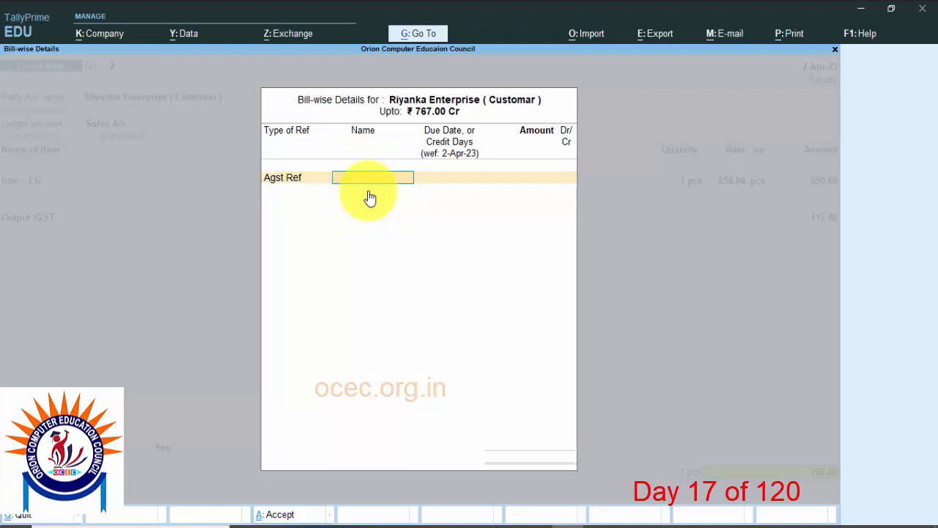
pyautogui.press('BackSpace')
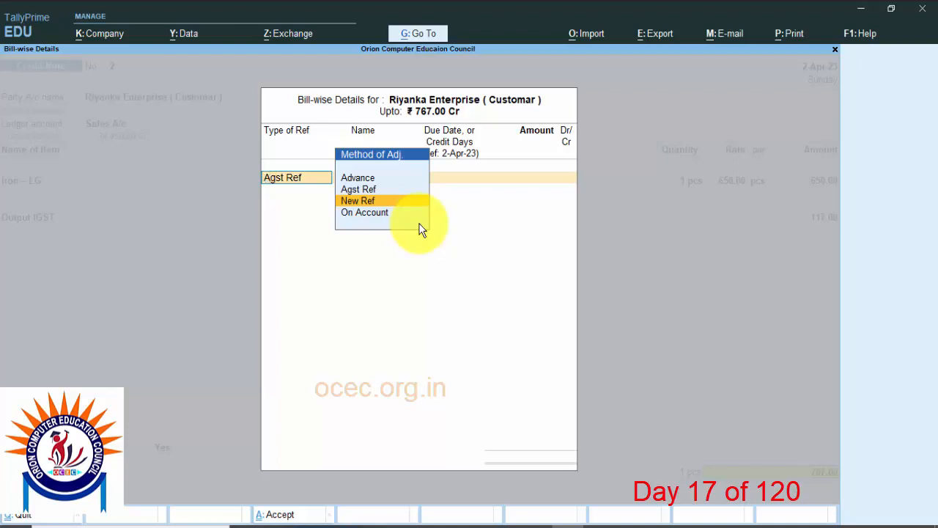
pyautogui.press('Return')
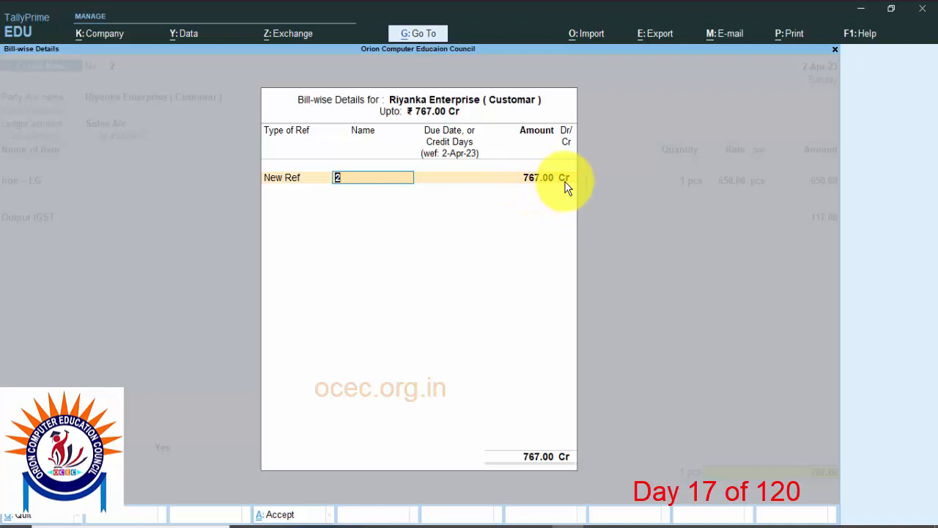
pyautogui.press('Return')
pyautogui.press('Return')
pyautogui.press('Return')
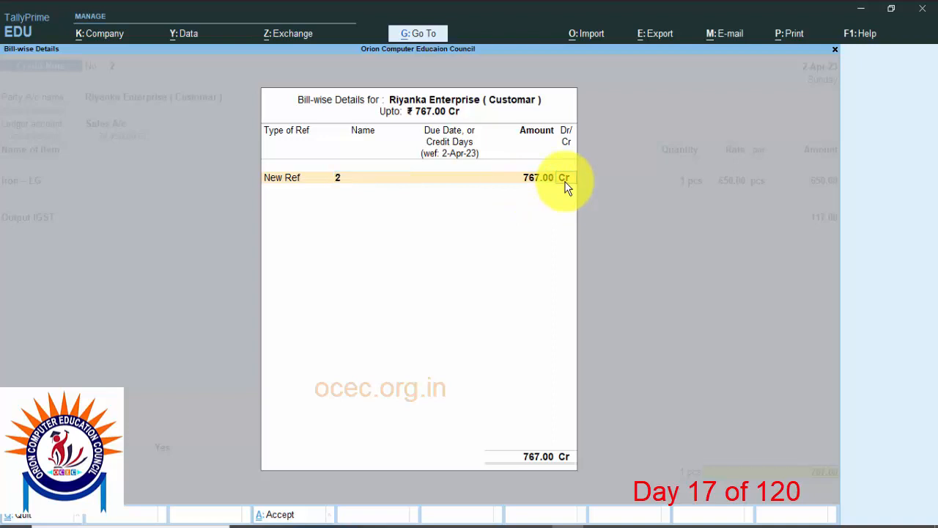
pyautogui.press('Return')
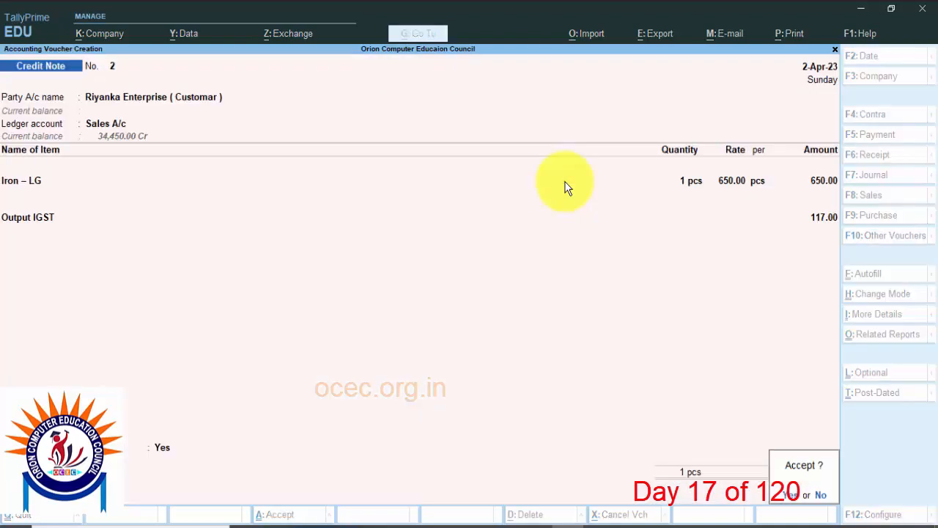
pyautogui.press('Return')
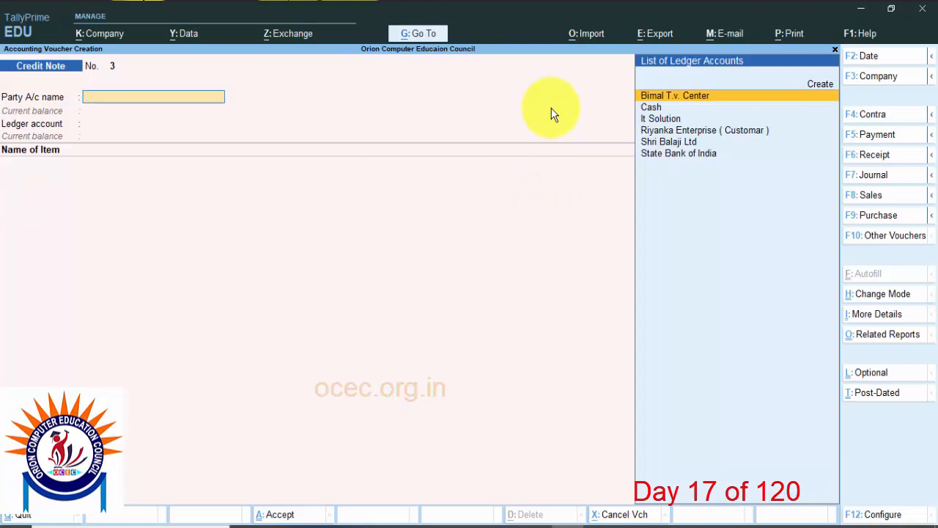
# Step: Leave voucher entry, check the closing stock of Iron – LG in the Stock Summary, and return to the Gateway of Tally
pyautogui.press('Escape')
pyautogui.press('Return')
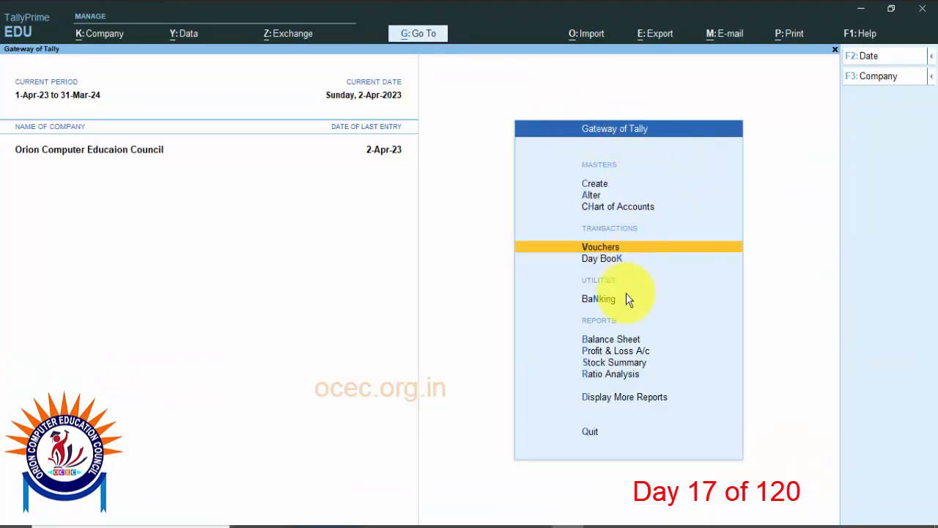
pyautogui.click(616, 364)
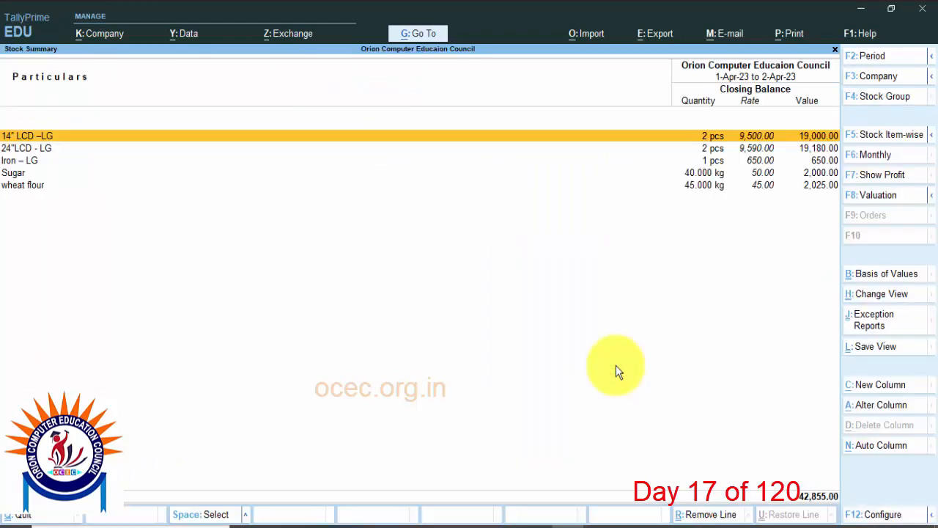
pyautogui.click(32, 163)
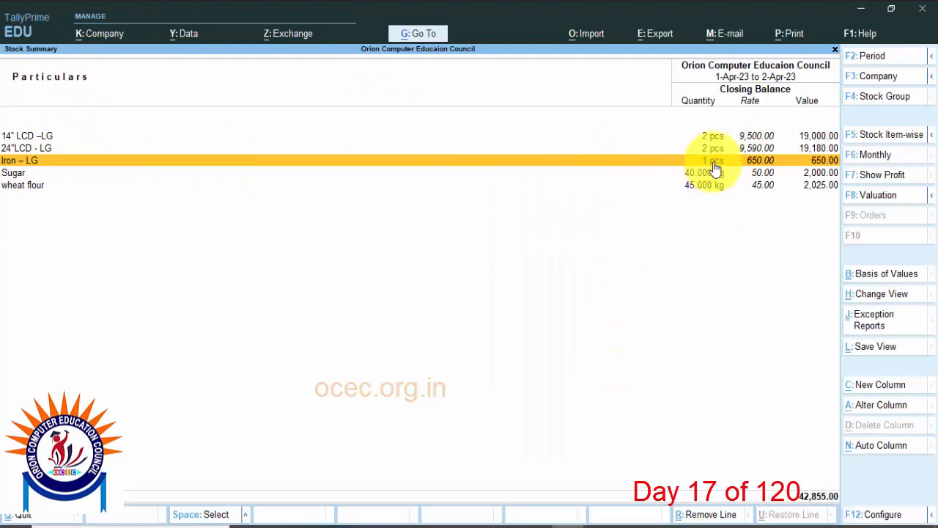
pyautogui.press('Escape')
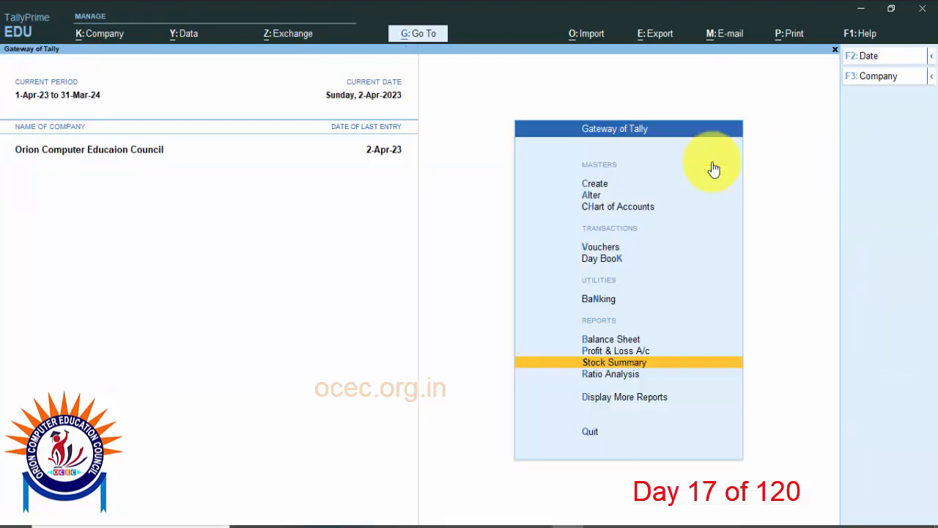
# Step: Open the Credit Note Register from the Account Books and view the vouchers listed for April
pyautogui.click(620, 401)
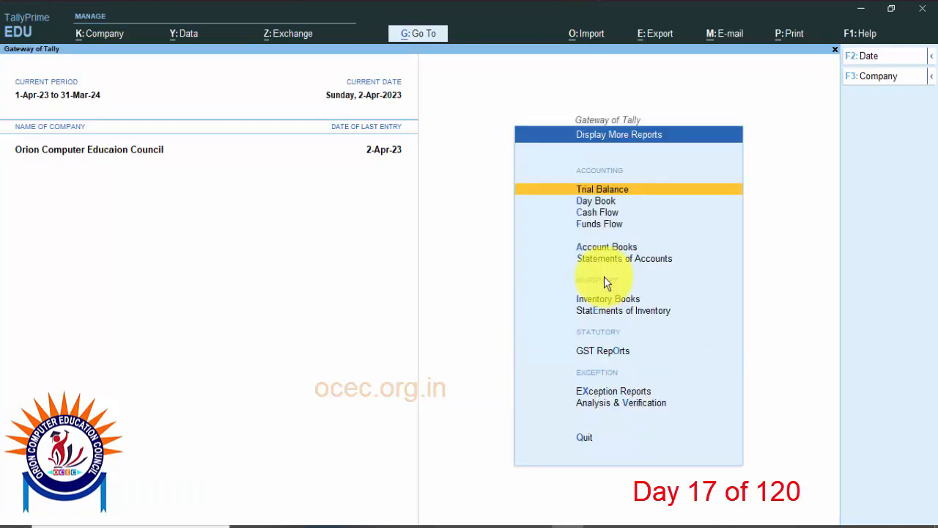
pyautogui.click(605, 248)
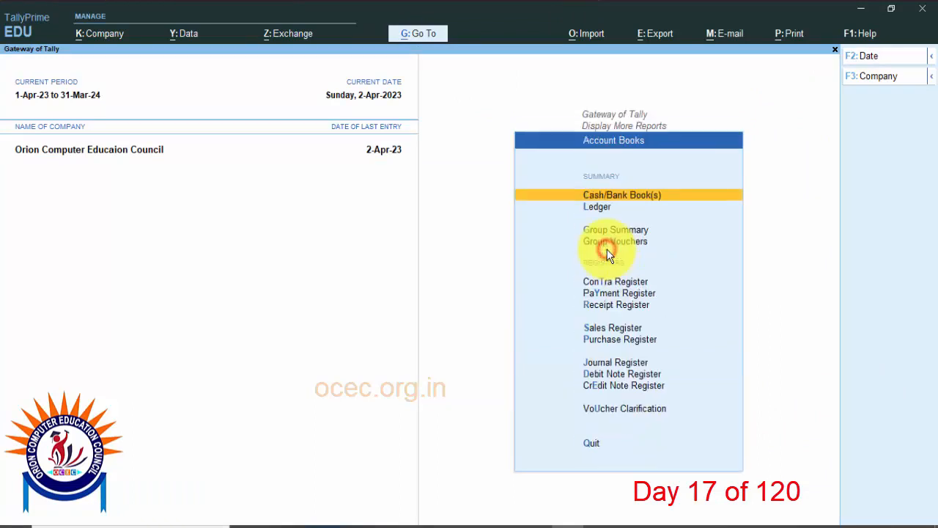
pyautogui.click(621, 385)
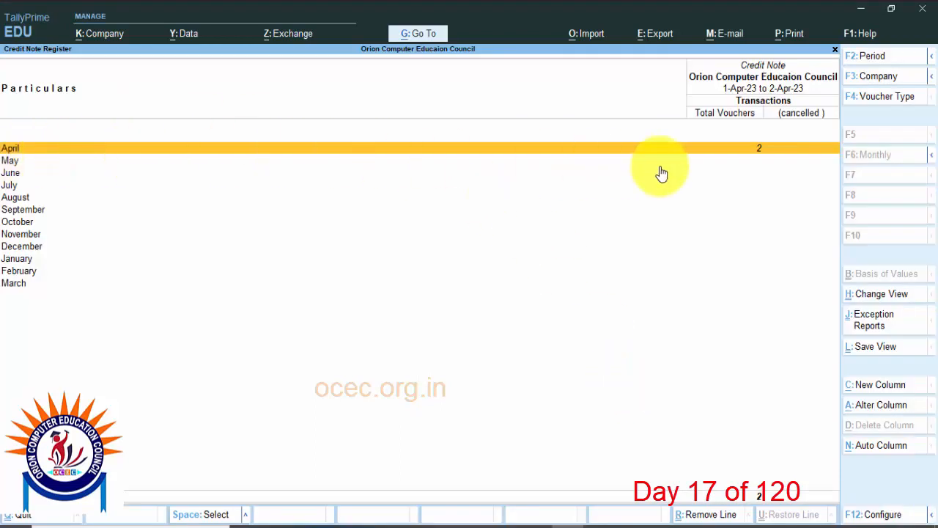
pyautogui.click(763, 158)
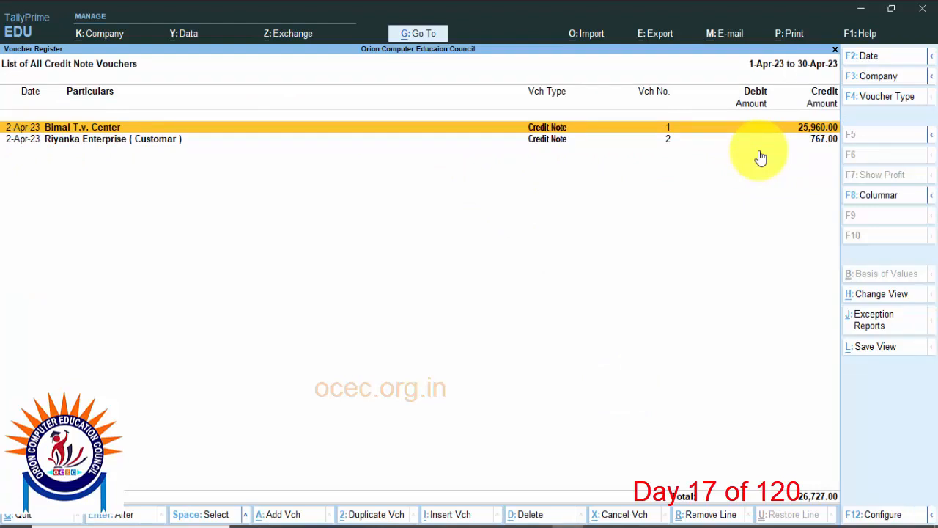
# Step: Leave the Credit Note Register and view the outstanding Bills Receivable report under Statements of Accounts
pyautogui.press('Escape')
pyautogui.press('Escape')
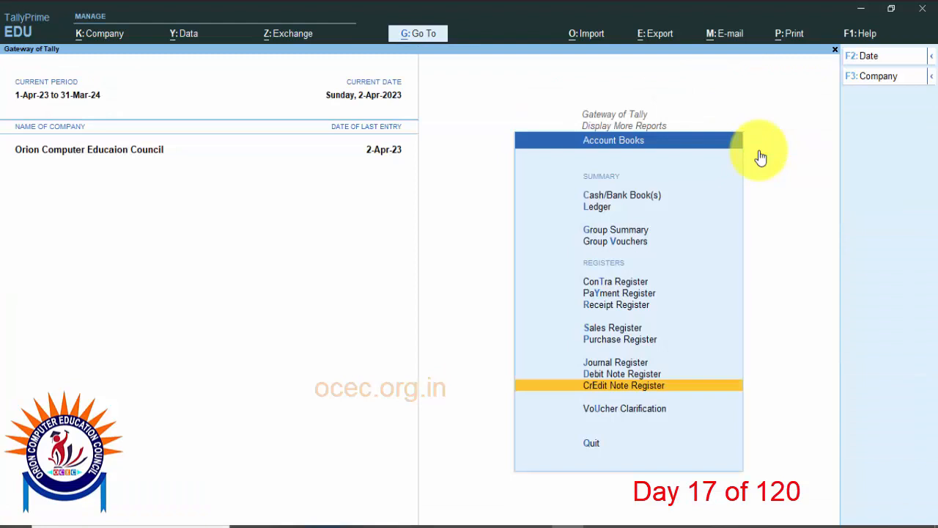
pyautogui.press('Escape')
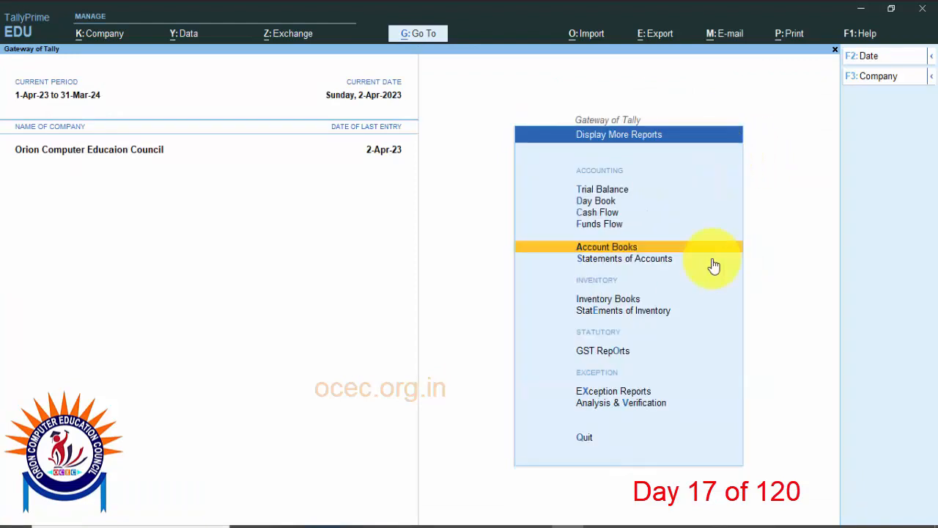
pyautogui.click(646, 260)
pyautogui.click(608, 290)
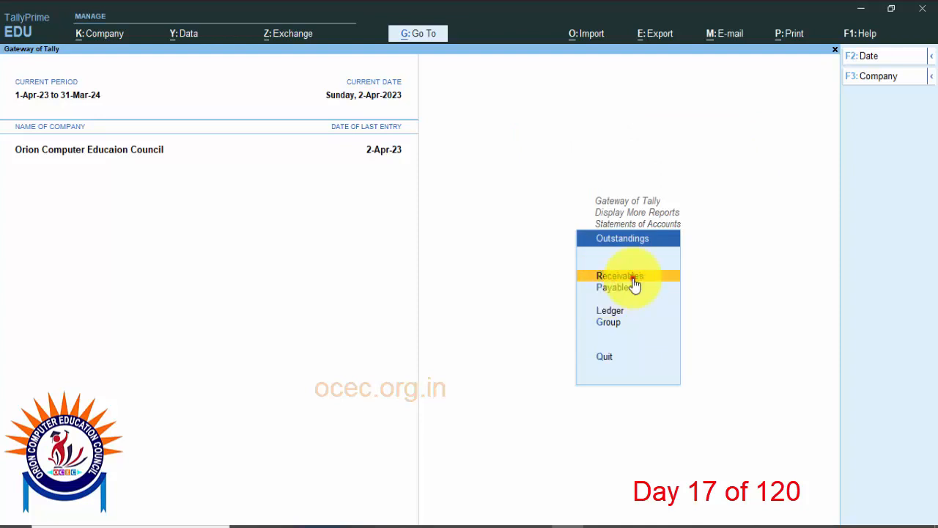
pyautogui.click(634, 277)
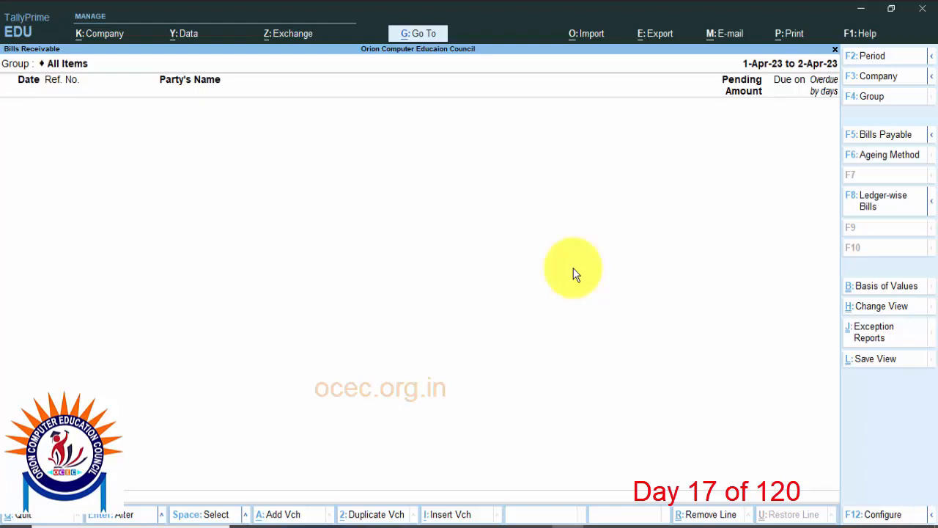
# Step: Switch to the outstanding Bills Payable report and examine the pending bills of Bimal T.v. Center and Riyanka Enterprise
pyautogui.press('Escape')
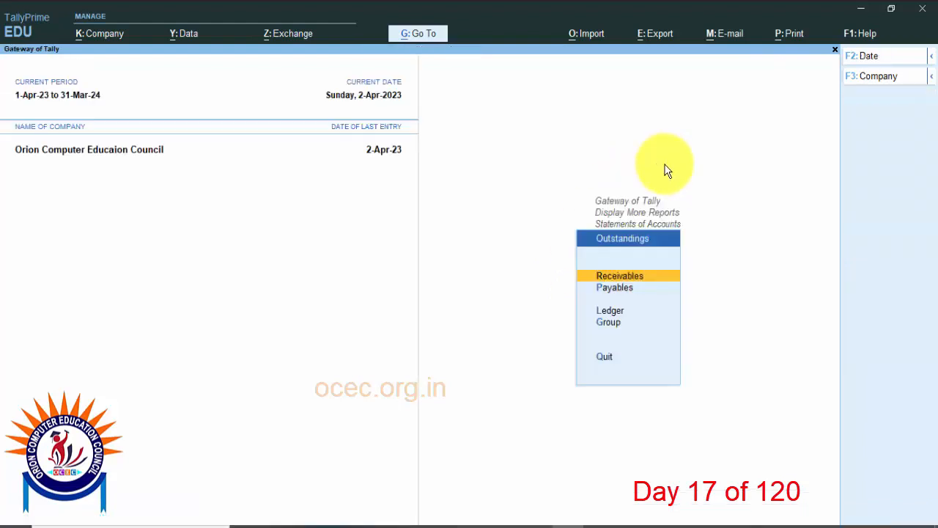
pyautogui.click(623, 289)
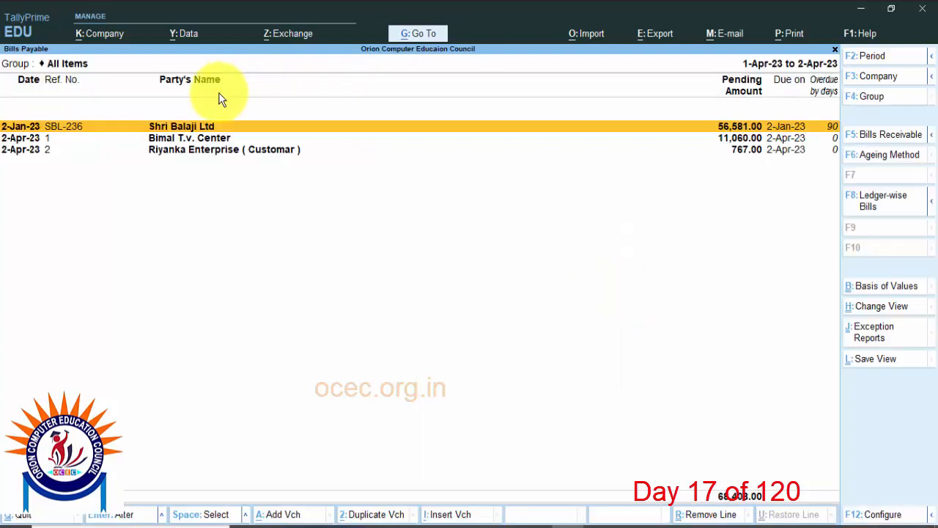
pyautogui.click(196, 151)
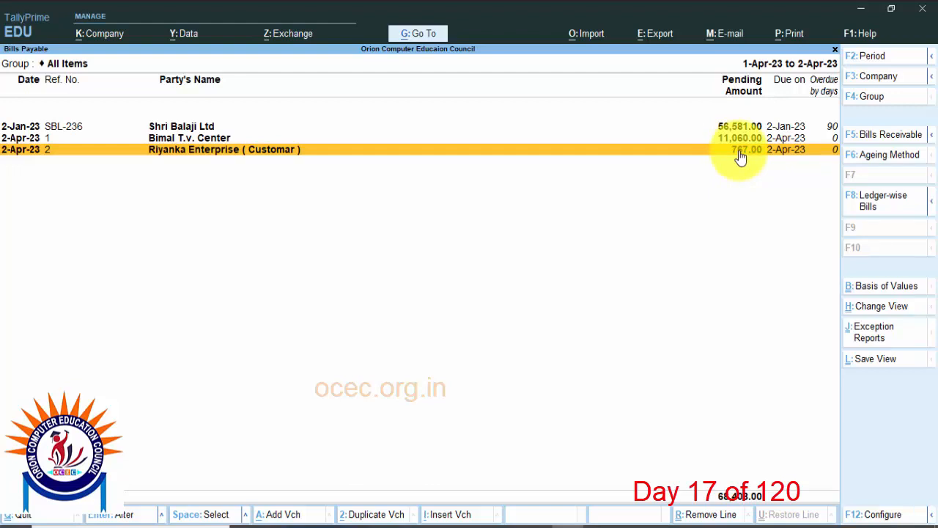
pyautogui.click(220, 138)
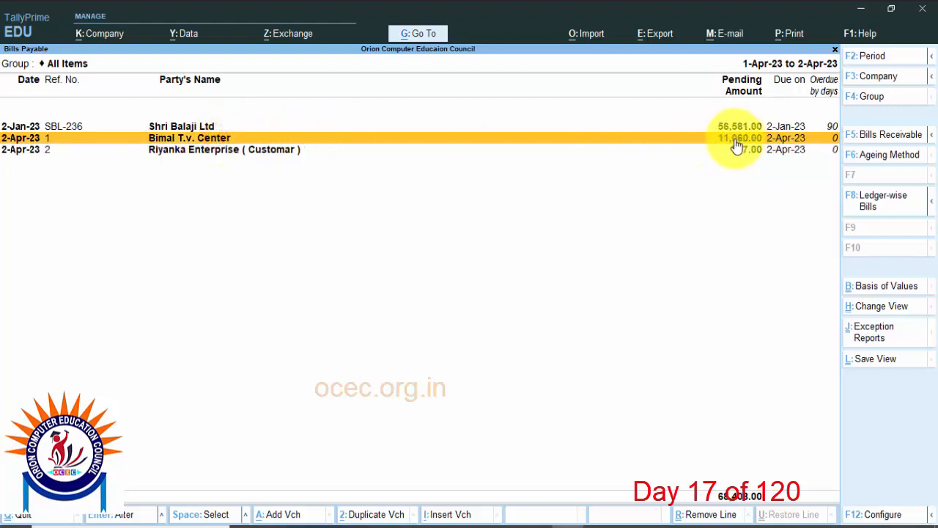
pyautogui.click(298, 150)
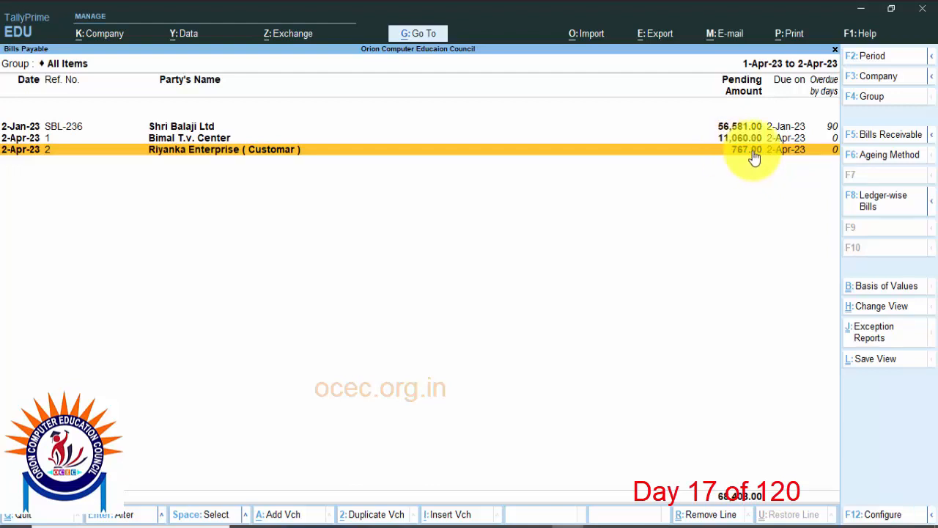
# Step: Return to the Gateway of Tally and start a Payment voucher with State Bank of India as the account
pyautogui.press('Escape')
pyautogui.press('Escape')
pyautogui.press('Escape')
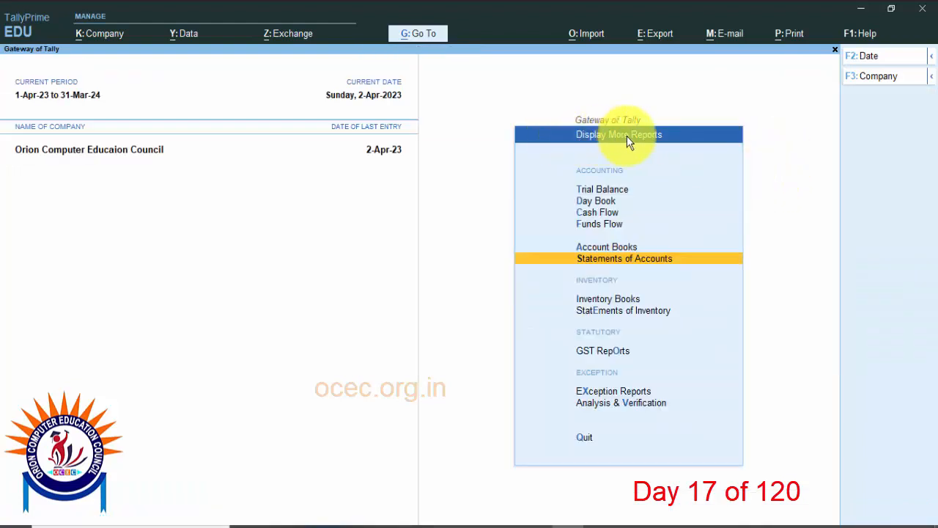
pyautogui.press('Escape')
pyautogui.press('Escape')
pyautogui.press('Escape')
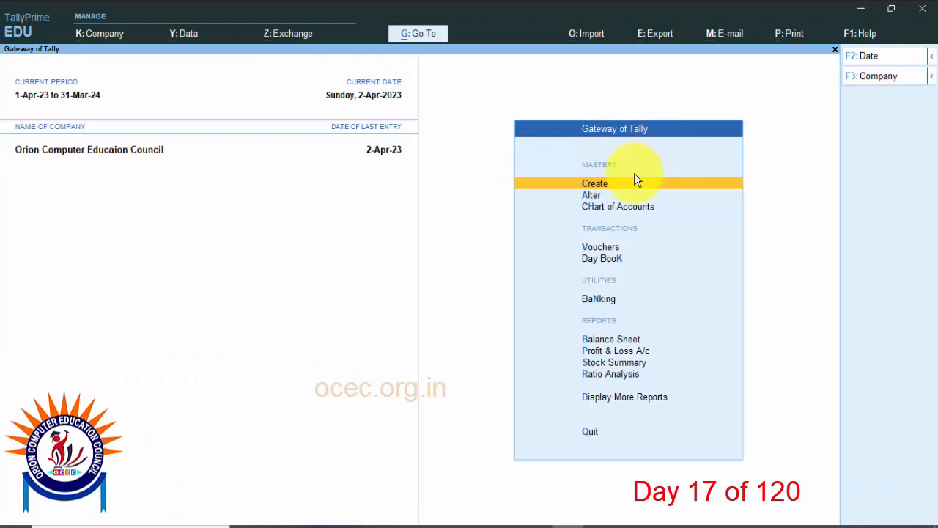
pyautogui.click(610, 247)
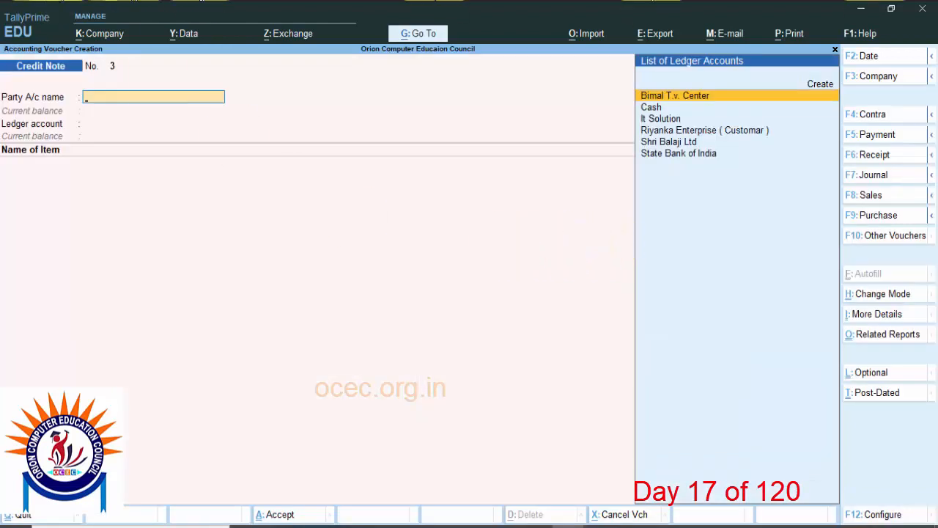
pyautogui.click(887, 143)
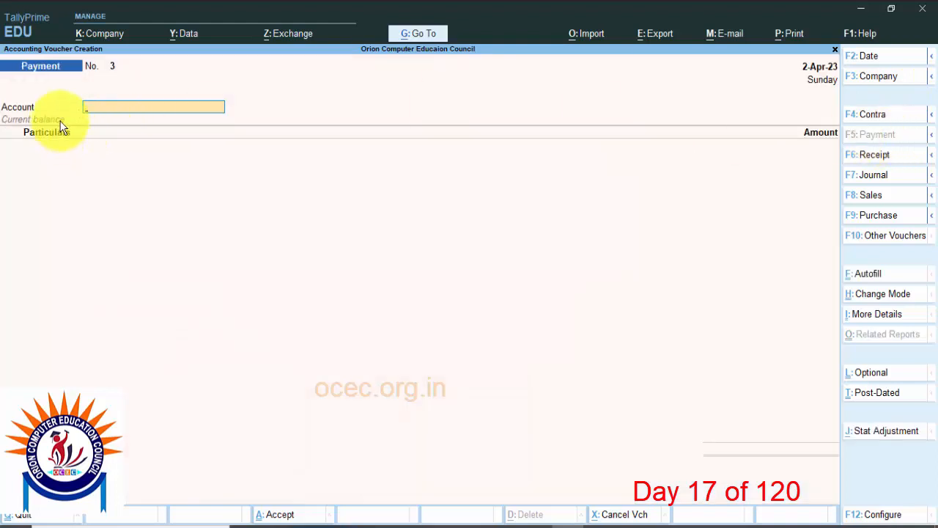
pyautogui.press('F5')
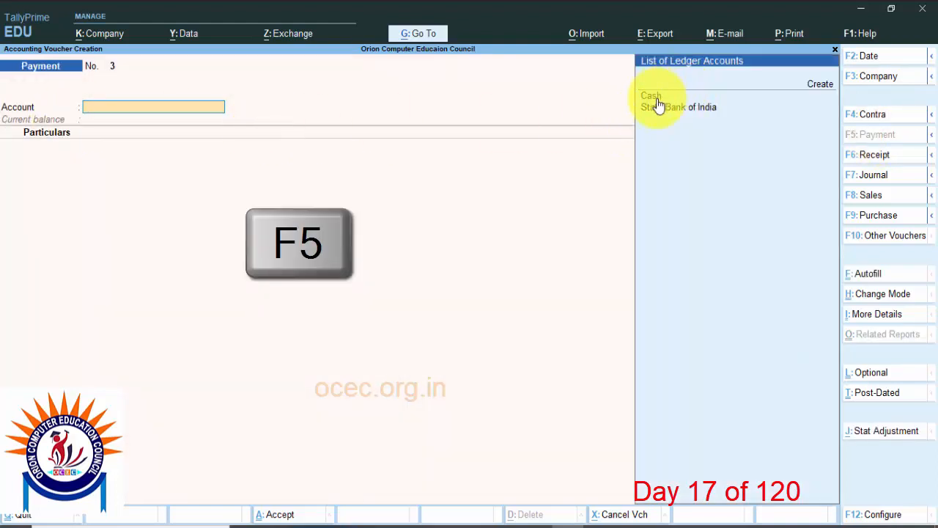
pyautogui.click(696, 111)
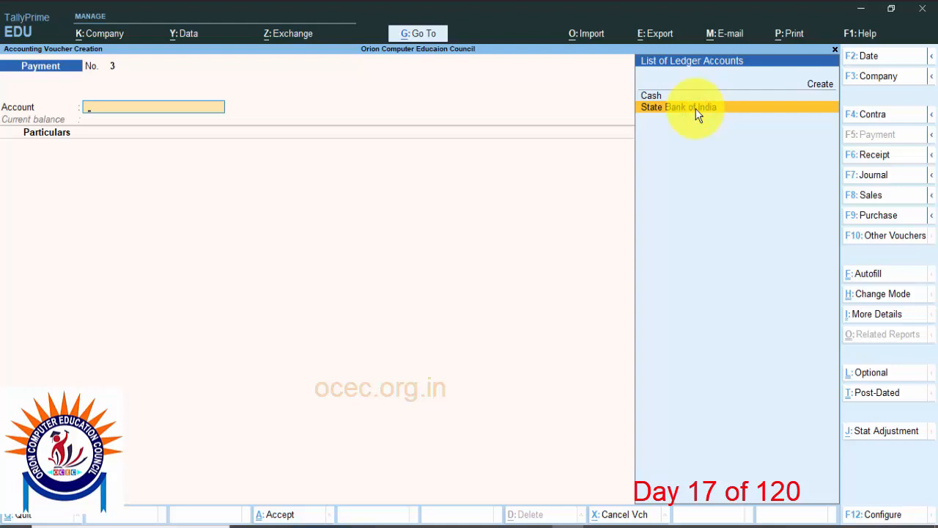
pyautogui.click(697, 111)
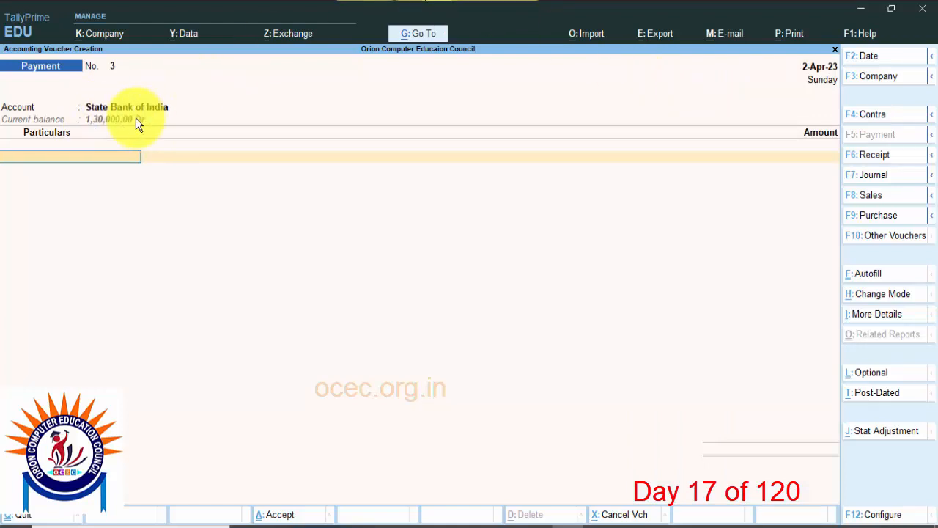
# Step: Enter Riyanka Enterprise ( Customar ) as the payment's particulars with an amount of 767
pyautogui.press('space')
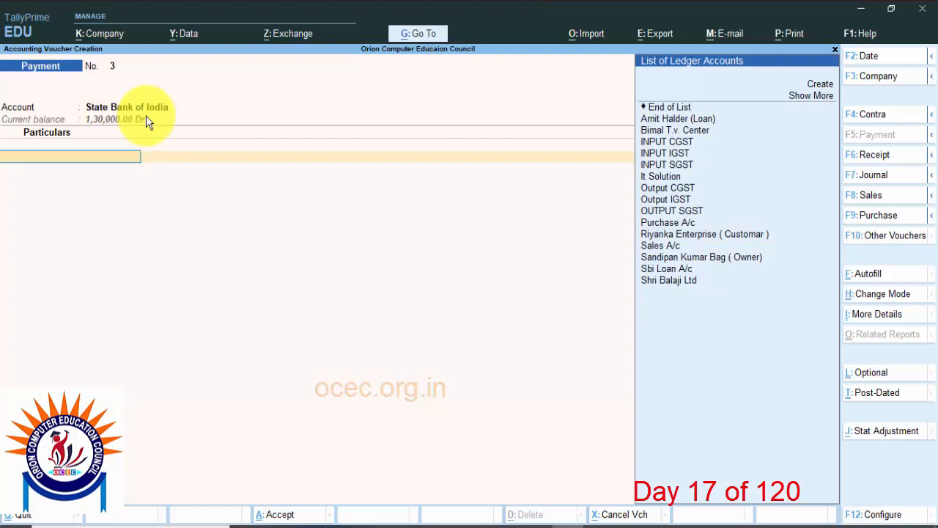
pyautogui.write('Ri')
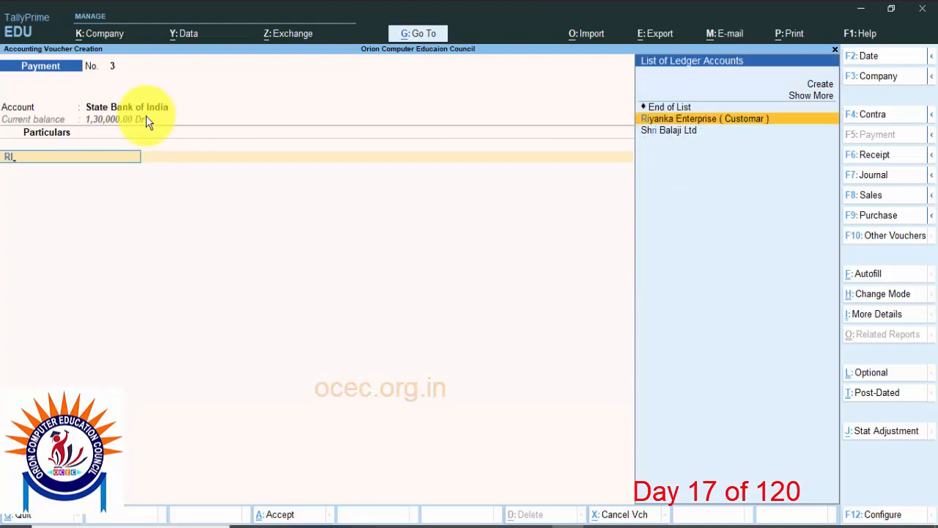
pyautogui.press('Return')
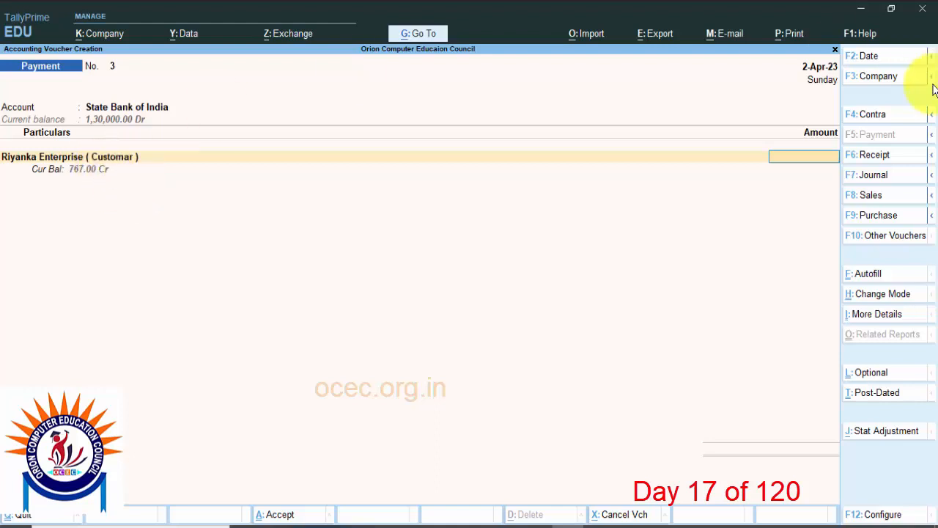
pyautogui.write('767')
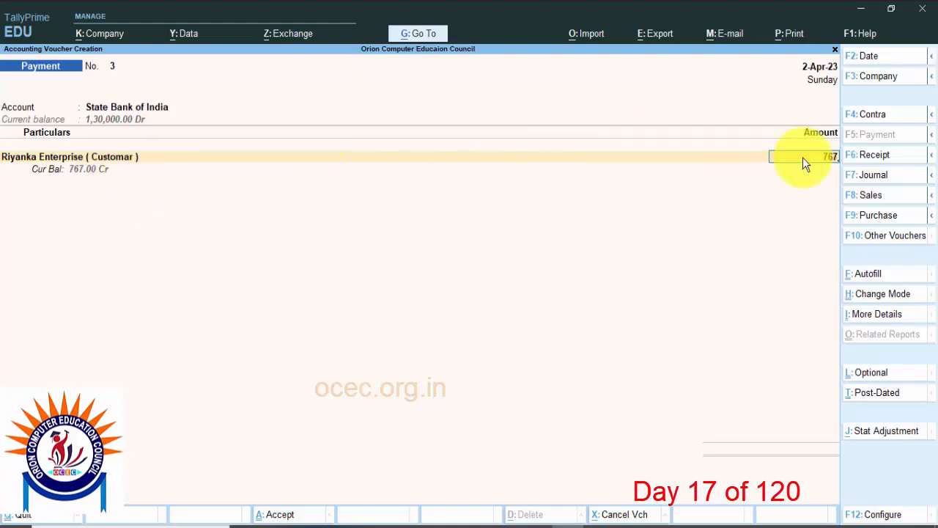
pyautogui.press('Return')
pyautogui.press('Return')
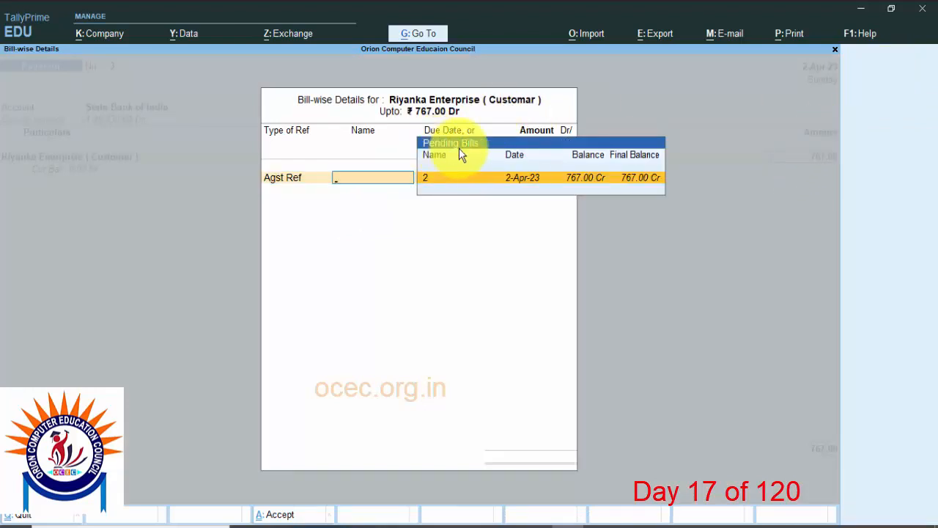
# Step: Allocate the 767.00 Dr payment bill-wise as Agst Ref to Riyanka Enterprise's pending bill 2
pyautogui.click(589, 185)
pyautogui.press('Return')
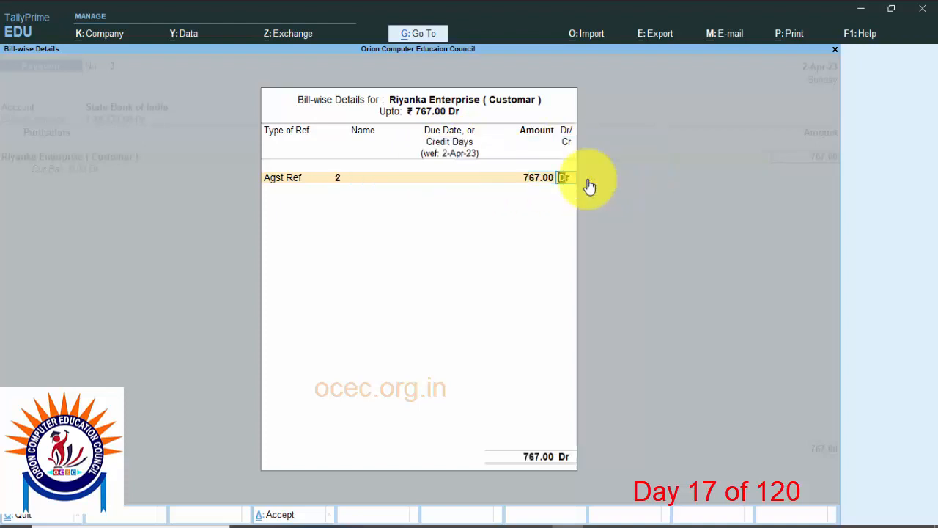
pyautogui.press('Return')
pyautogui.press('Return')
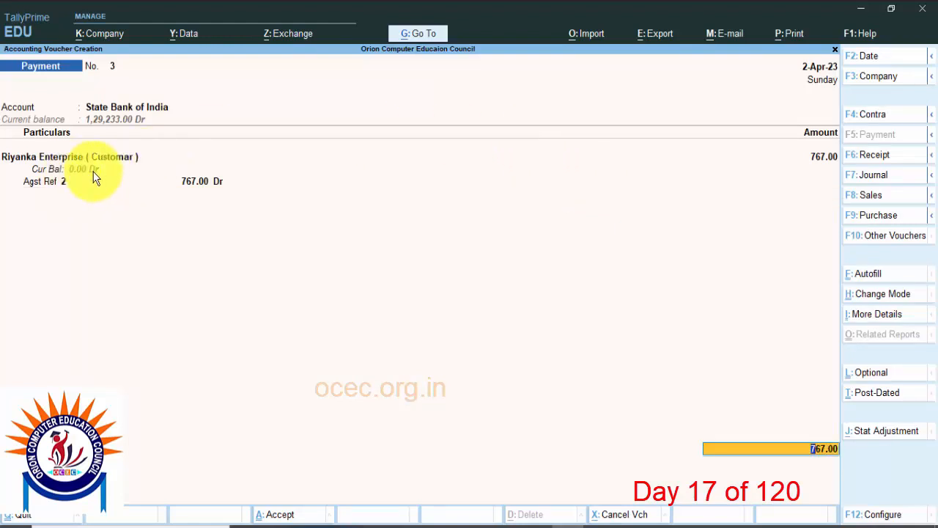
pyautogui.press('Return')
pyautogui.press('Return')
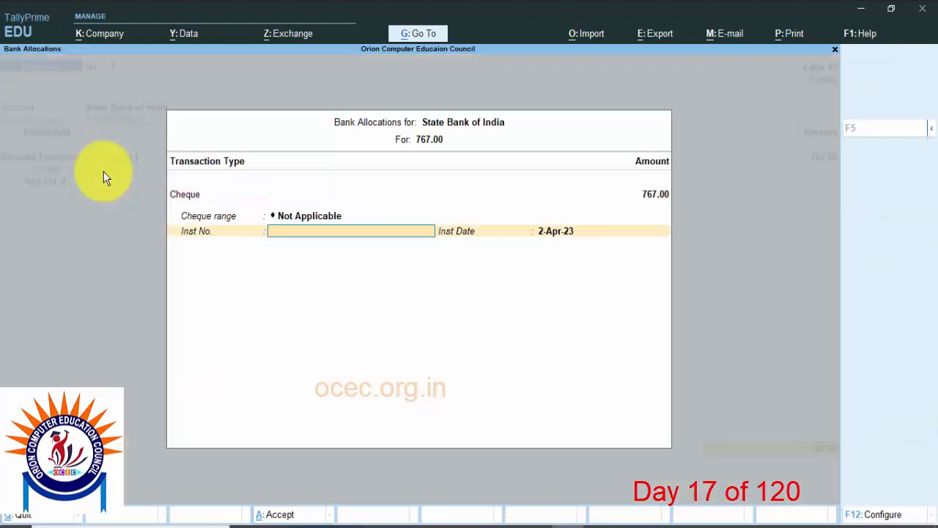
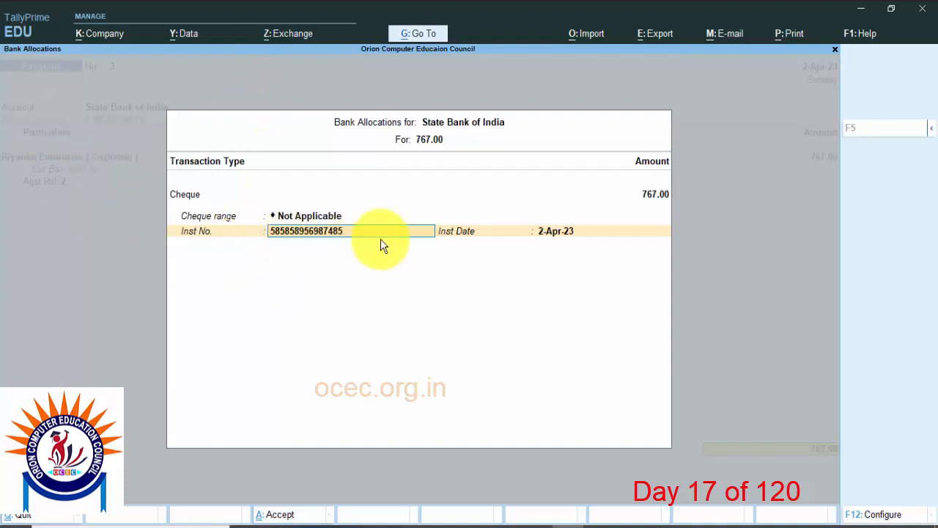
pyautogui.press('Return')
# Step: Accept the Payment voucher and quit voucher entry to the Gateway of Tally
pyautogui.press('Return')
pyautogui.press('Return')
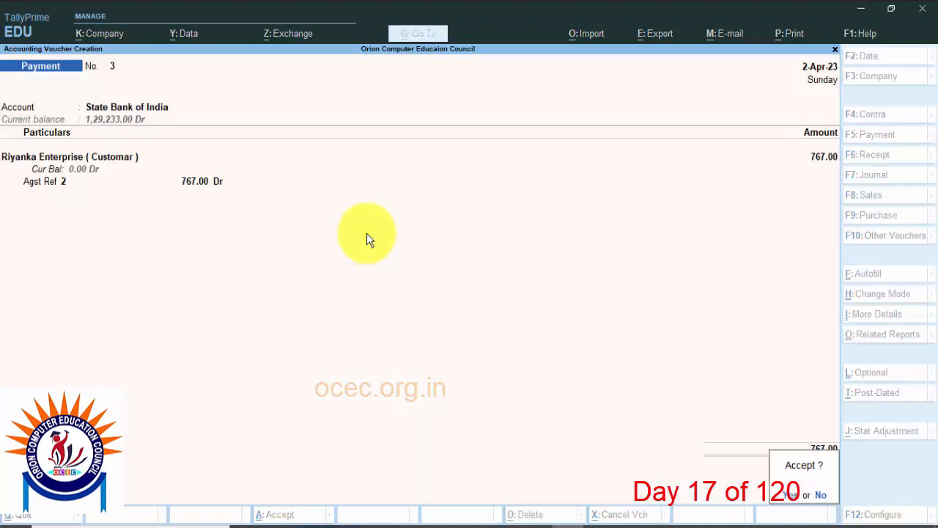
pyautogui.press('Return')
pyautogui.press('Escape')
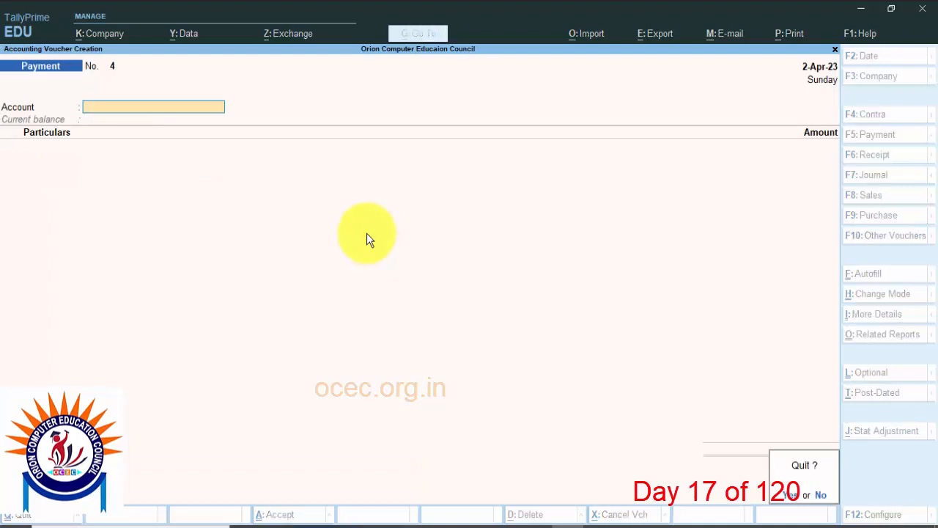
pyautogui.press('Return')
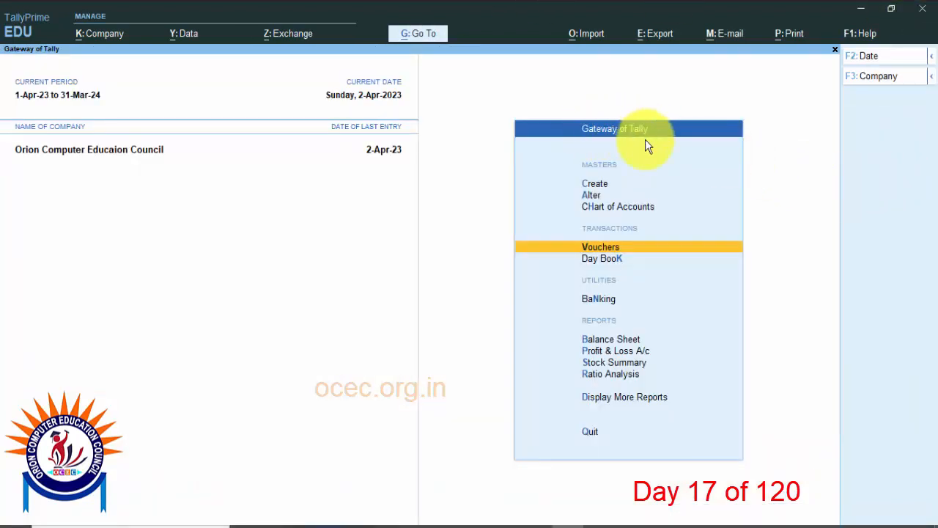
# Step: Open the outstanding Bills Payable report under Statements of Accounts to check whether Riyanka Enterprise's bill is still pending
pyautogui.click(623, 397)
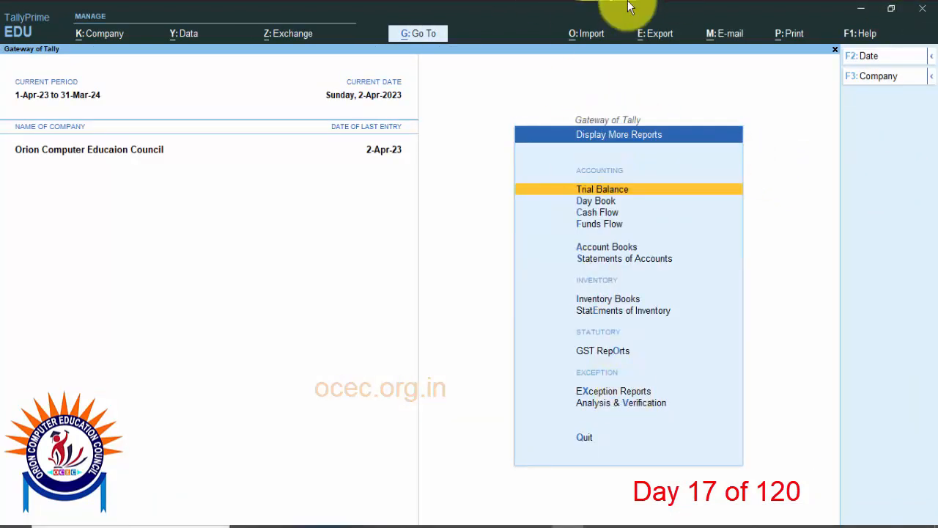
pyautogui.click(613, 258)
pyautogui.click(631, 293)
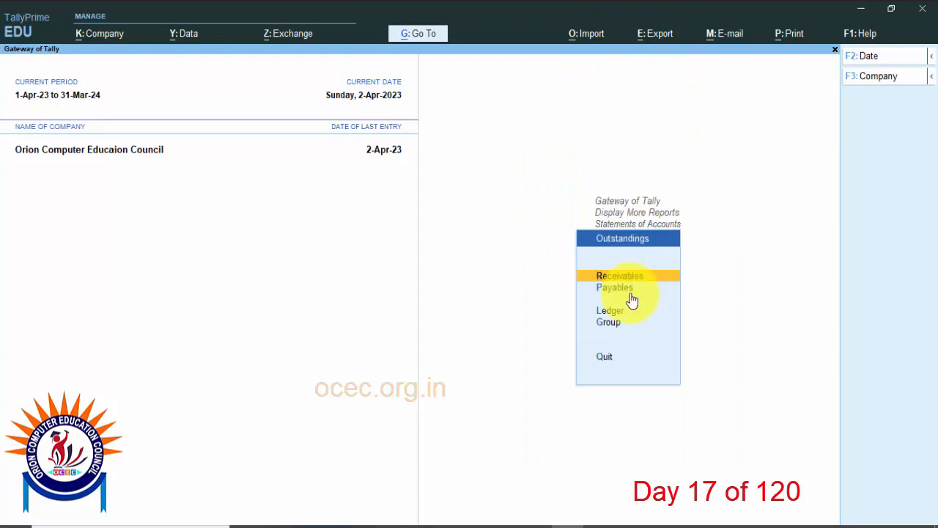
pyautogui.click(622, 292)
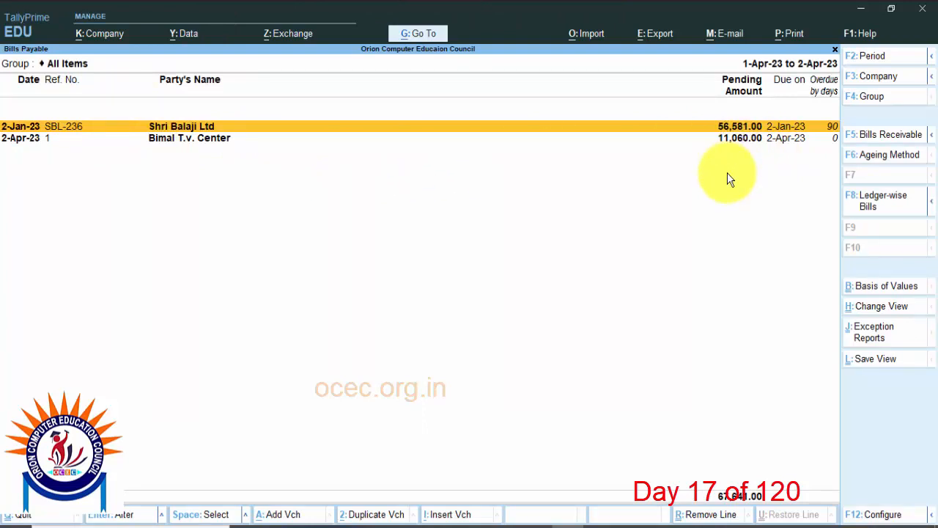
# Step: Check the outstanding Bills Receivable report, and return to the Bills Payable report
pyautogui.press('Escape')
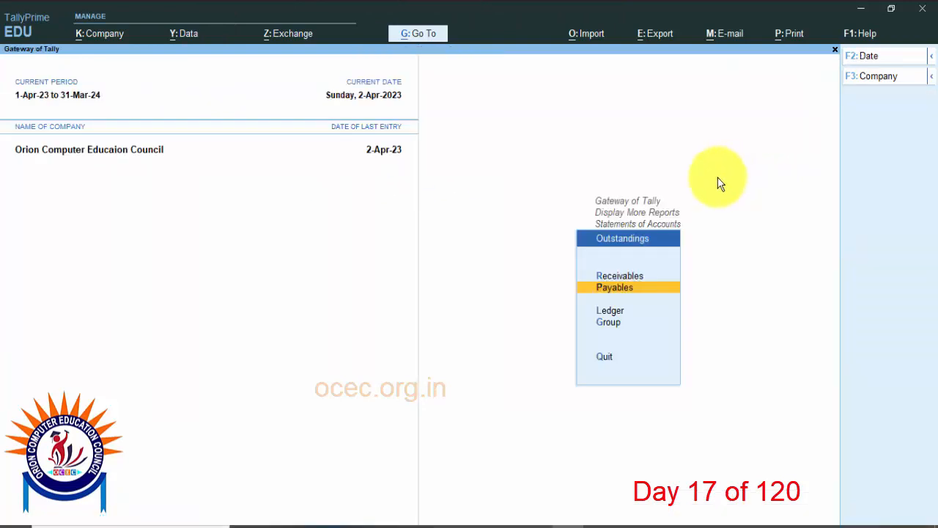
pyautogui.click(622, 277)
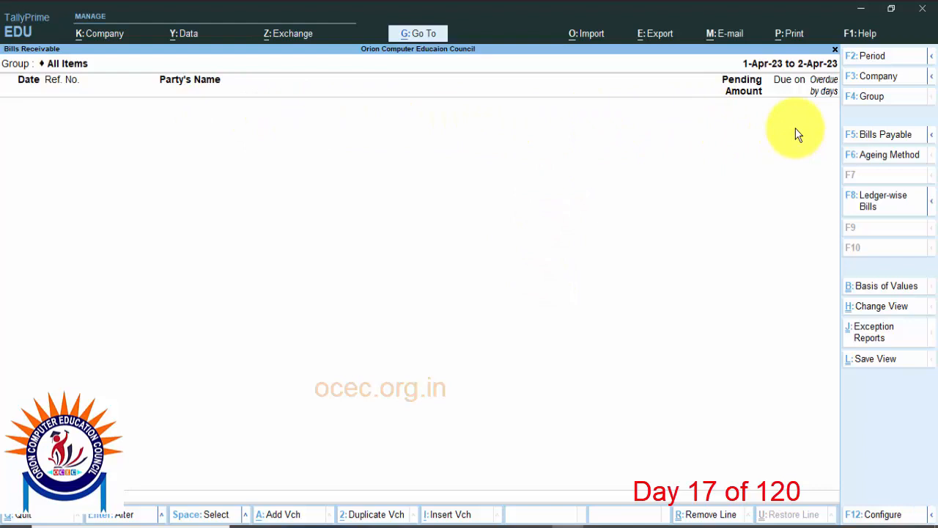
pyautogui.press('Escape')
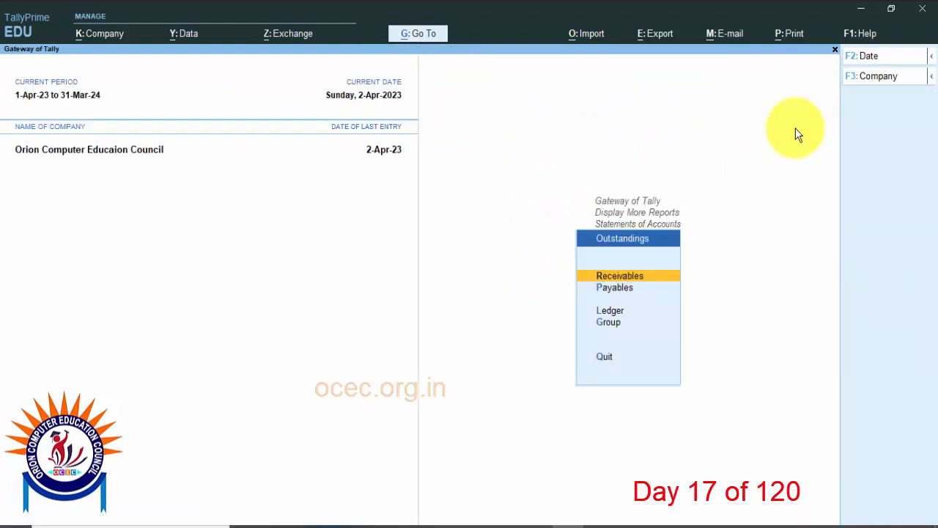
pyautogui.click(629, 291)
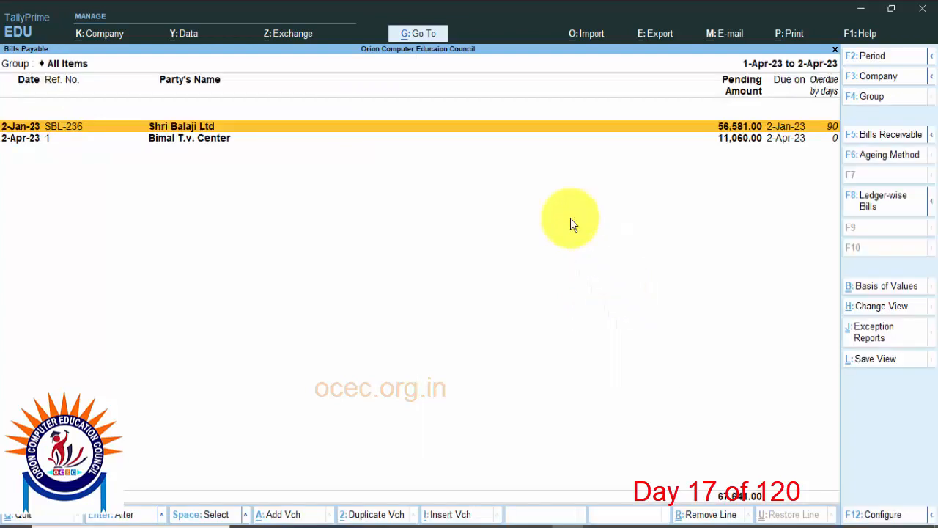